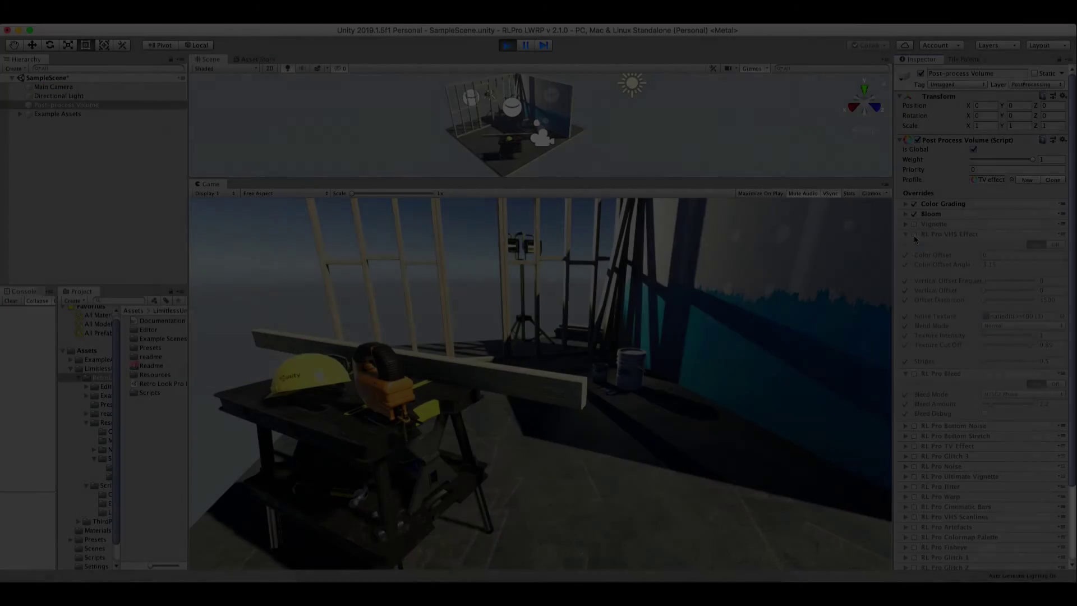
# Tick the RL Pro VHS Effect override on the Post-process Volume profile.
pyautogui.click(913, 235)
# Set VHS Color Offset to 0, Offset Distortion 3500, Stripes 0.489 and Texture Cut Off 0.73.
pyautogui.moveTo(934, 255)
pyautogui.mouseDown()
pyautogui.moveTo(1063, 271)
pyautogui.moveTo(904, 255)
pyautogui.mouseUp()
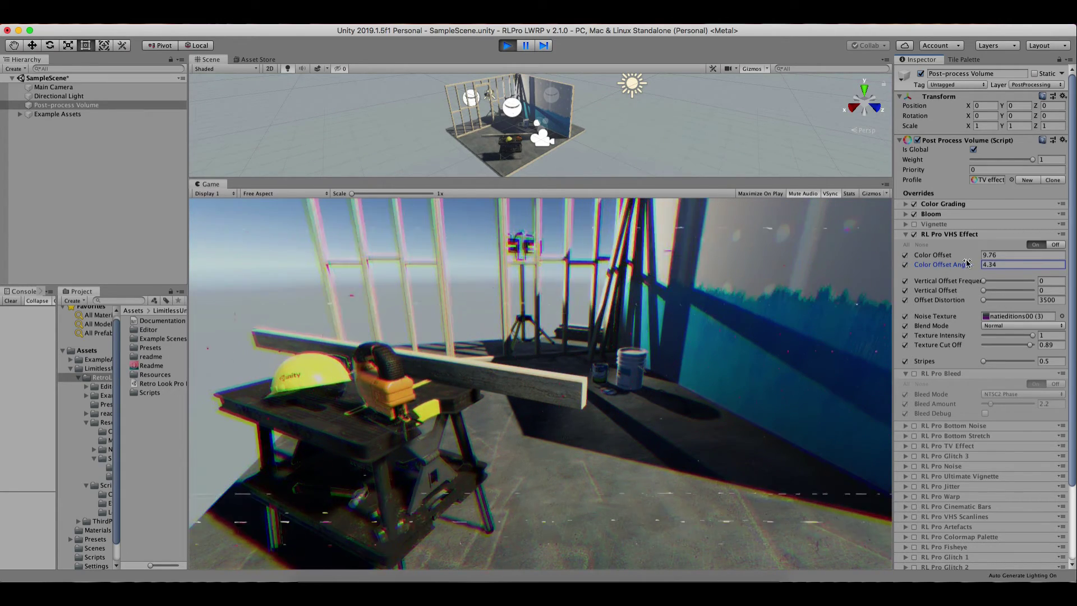
pyautogui.moveTo(903, 255)
pyautogui.mouseDown()
pyautogui.moveTo(990, 255)
pyautogui.moveTo(996, 287)
pyautogui.moveTo(1040, 284)
pyautogui.moveTo(990, 290)
pyautogui.mouseUp()
pyautogui.click(999, 253)
pyautogui.write('0')
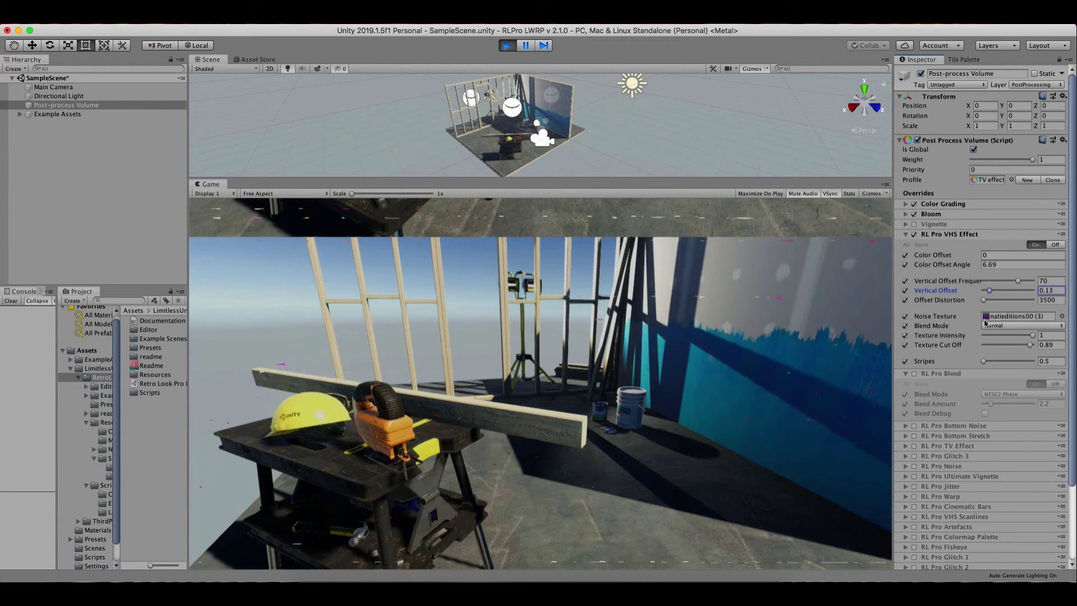
pyautogui.moveTo(983, 361); pyautogui.dragTo(985, 362)
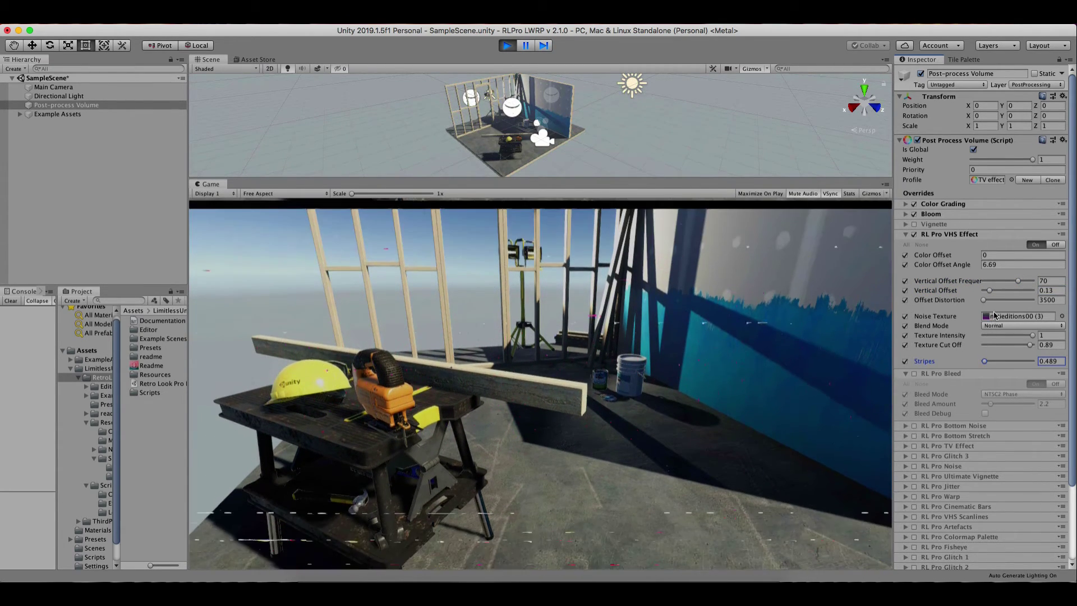
pyautogui.moveTo(1018, 281); pyautogui.dragTo(991, 281)
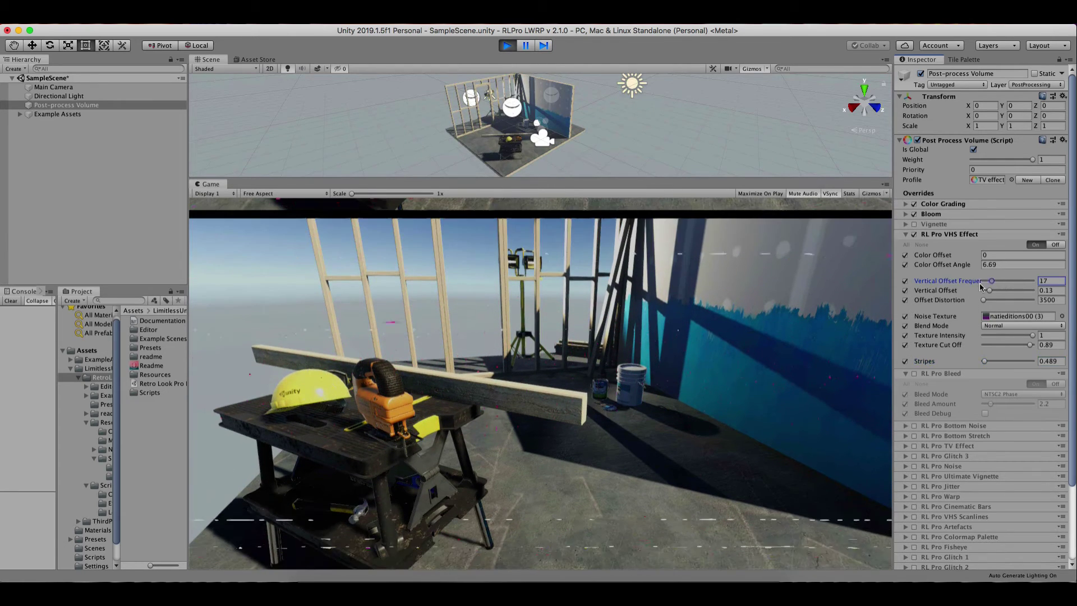
pyautogui.click(994, 264)
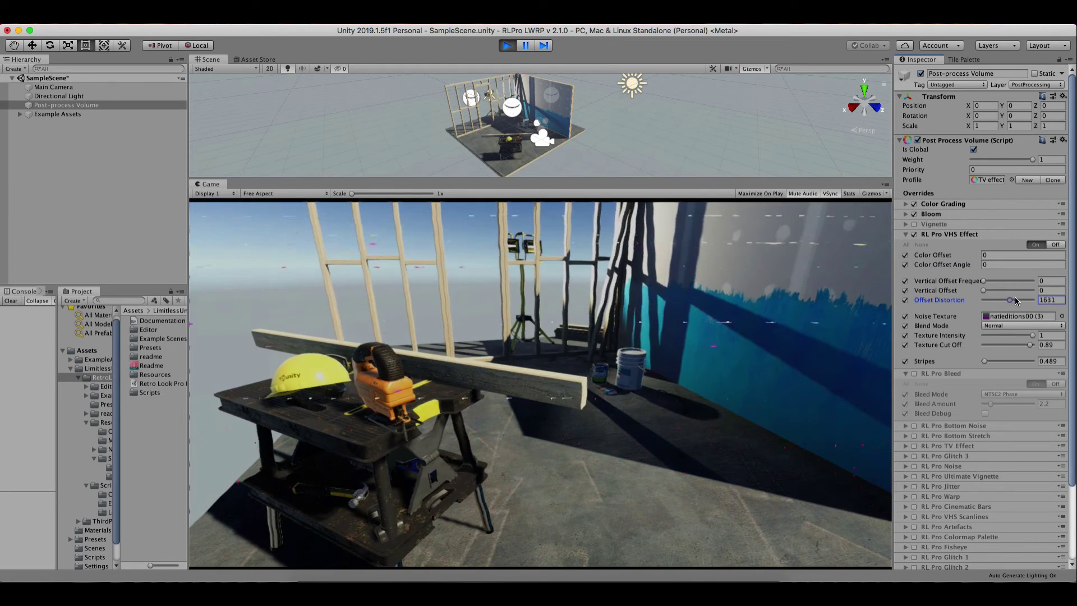
pyautogui.moveTo(1014, 298); pyautogui.dragTo(961, 303)
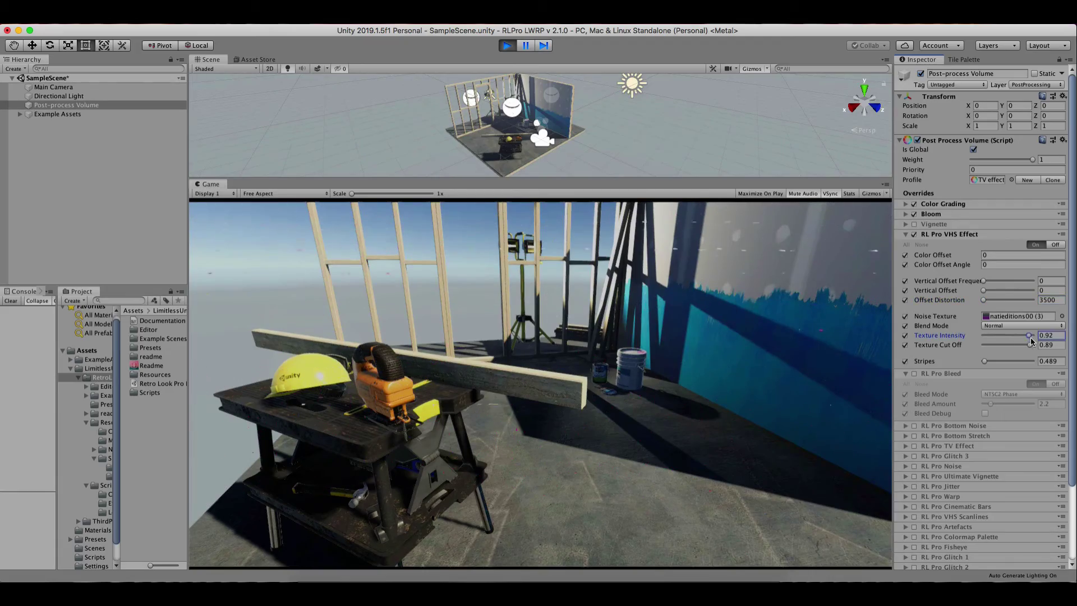
pyautogui.moveTo(1030, 344)
pyautogui.mouseDown()
pyautogui.moveTo(1007, 344)
pyautogui.moveTo(1024, 344)
pyautogui.mouseUp()
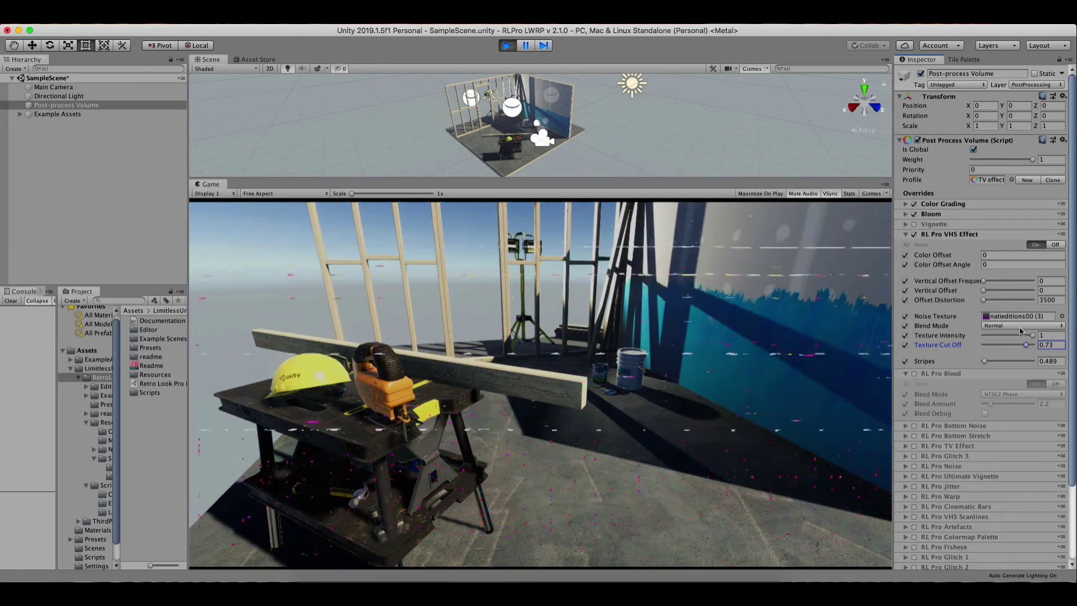
# Try the Divide, Pin Light and Soft Light noise blend modes, then settle on Normal.
pyautogui.click(1026, 326)
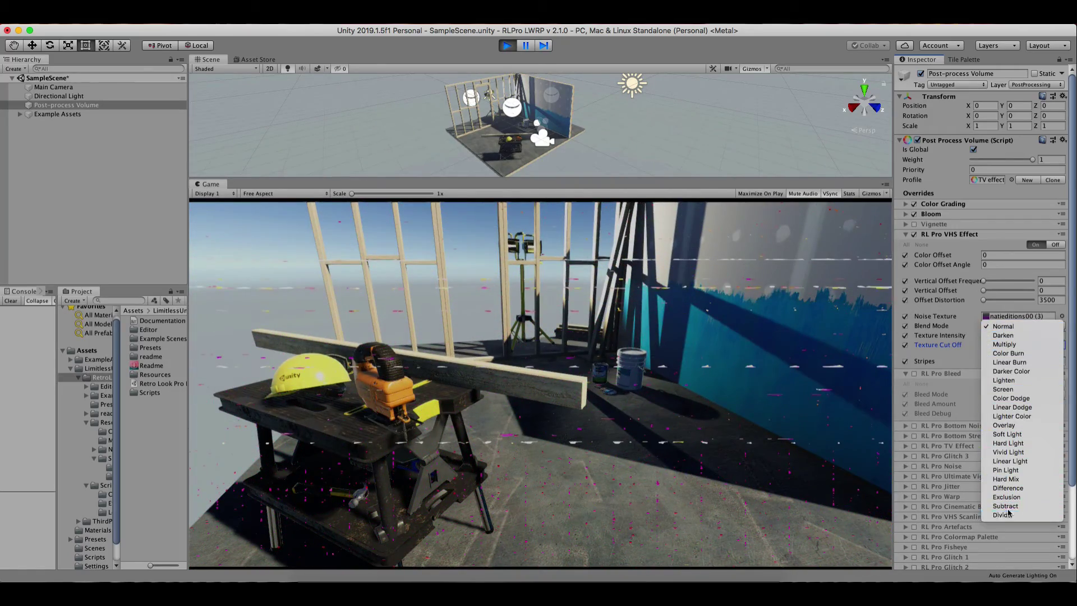
pyautogui.click(1004, 515)
pyautogui.click(1010, 325)
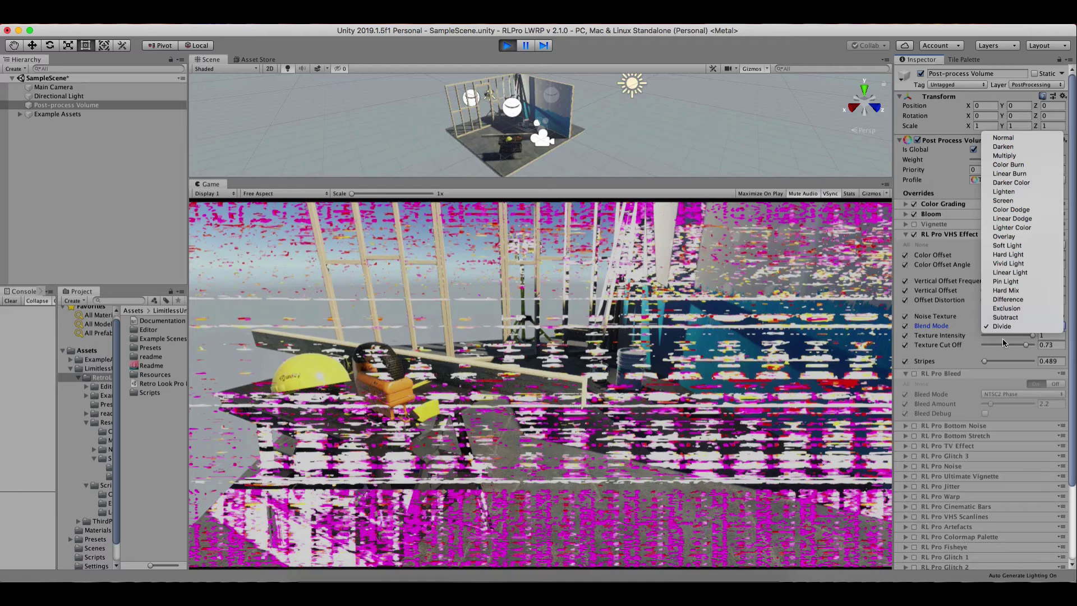
pyautogui.click(1006, 280)
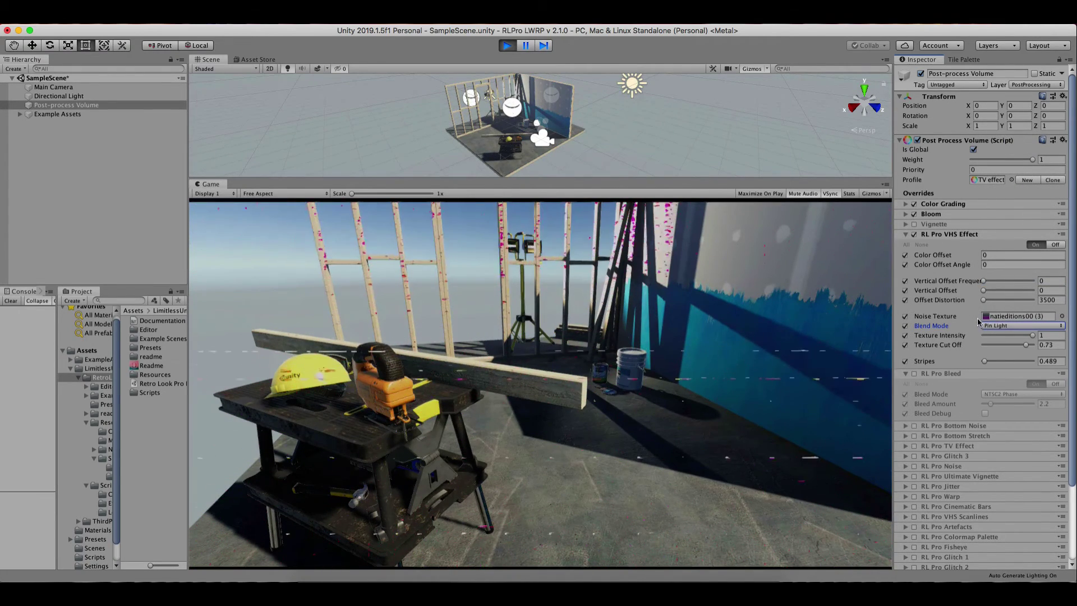
pyautogui.click(996, 323)
pyautogui.click(1005, 290)
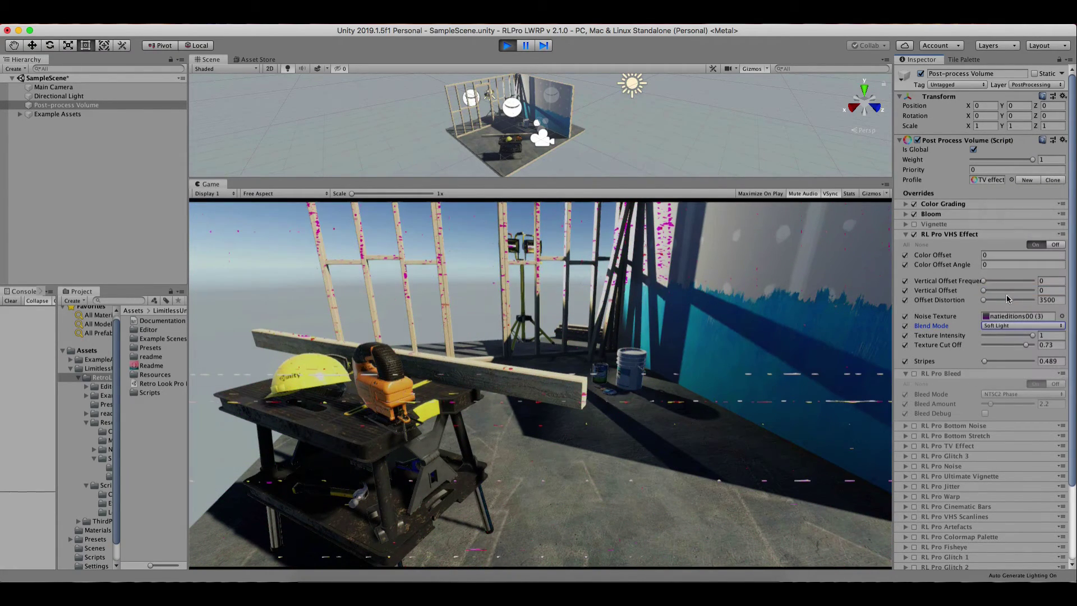
pyautogui.click(1005, 326)
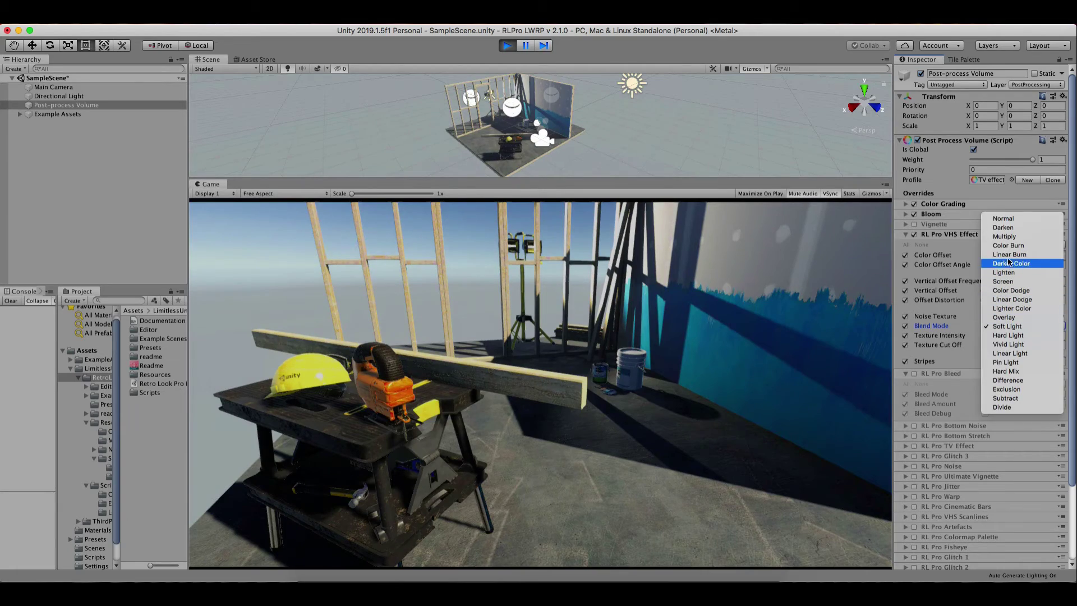
pyautogui.click(1004, 218)
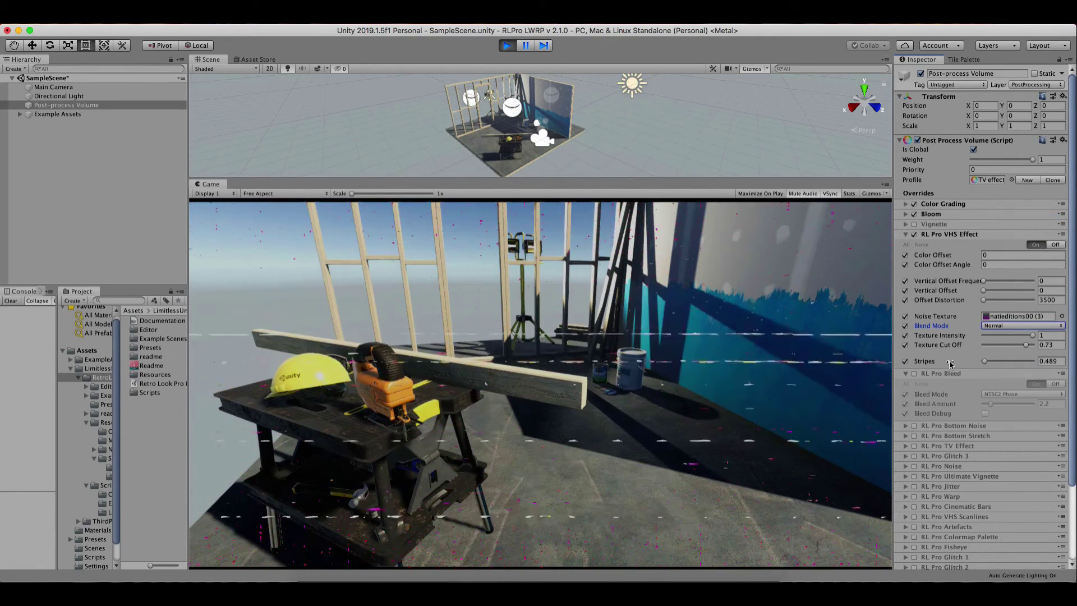
# Enable RL Pro Bleed in NTSC2 Phase mode after trying other modes, and enable Bottom Noise.
pyautogui.click(915, 374)
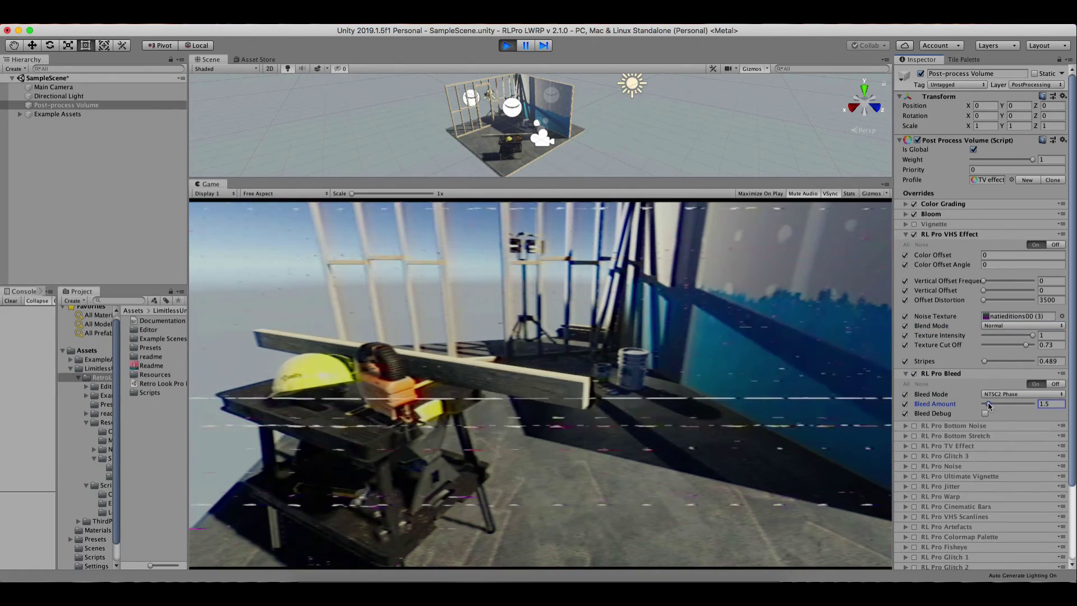
pyautogui.click(1004, 394)
pyautogui.click(1004, 387)
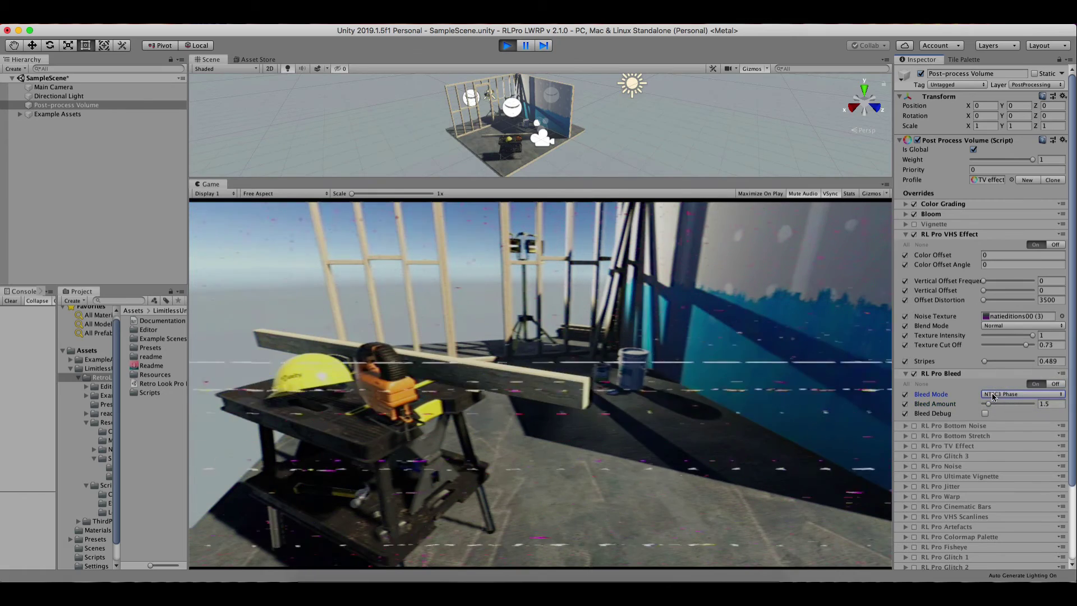
pyautogui.click(999, 395)
pyautogui.click(1004, 386)
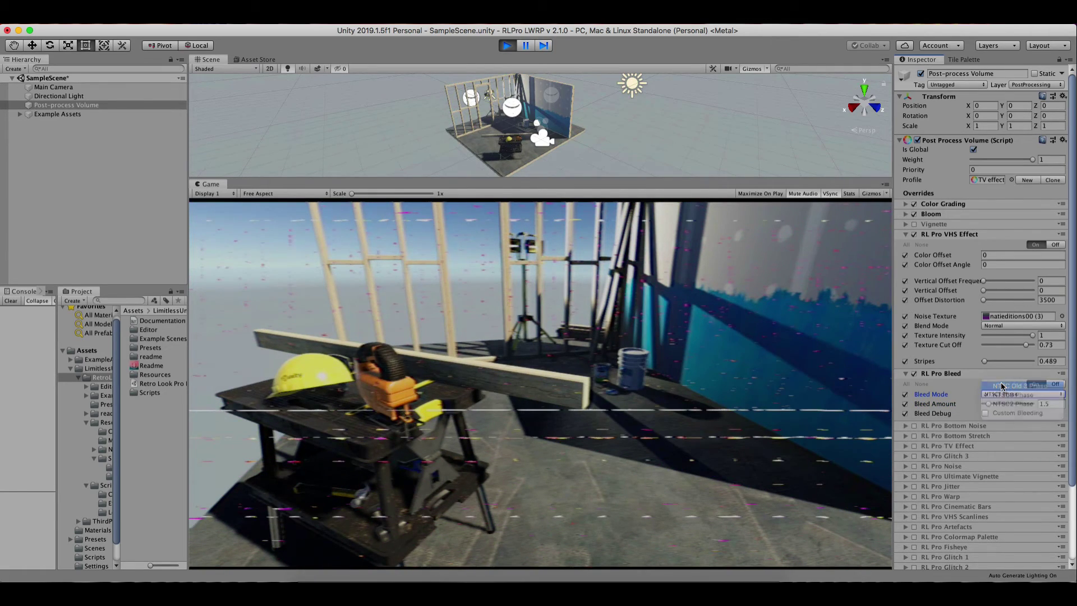
pyautogui.click(994, 395)
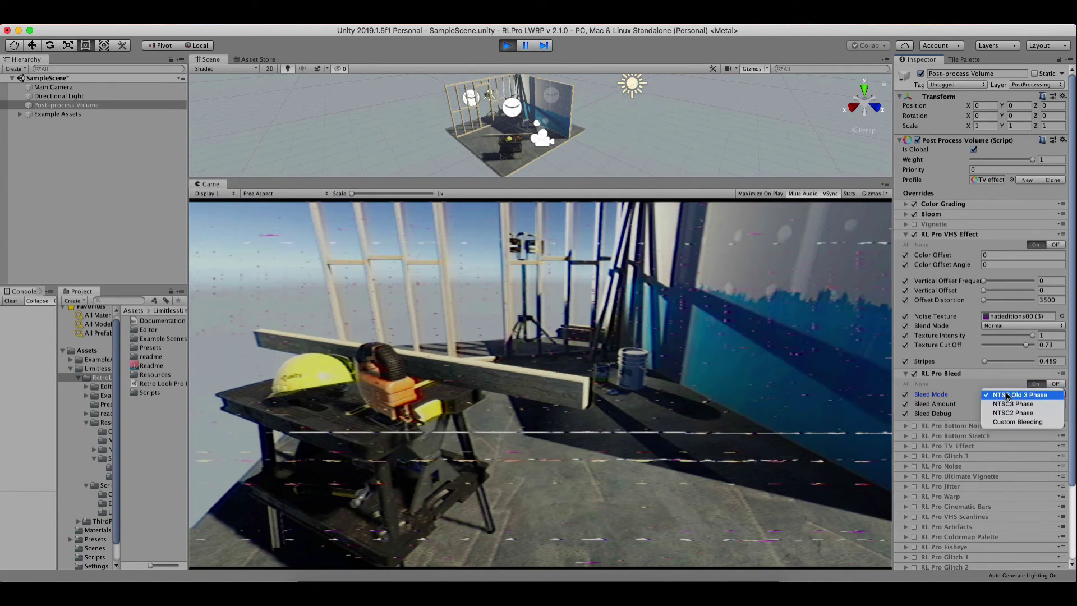
pyautogui.click(1010, 416)
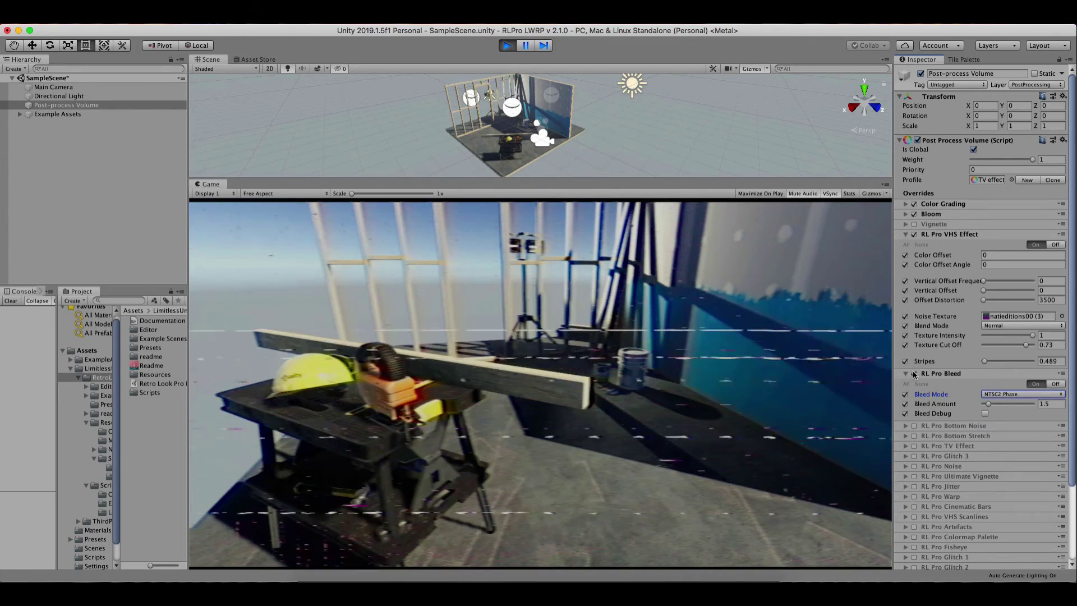
pyautogui.click(914, 424)
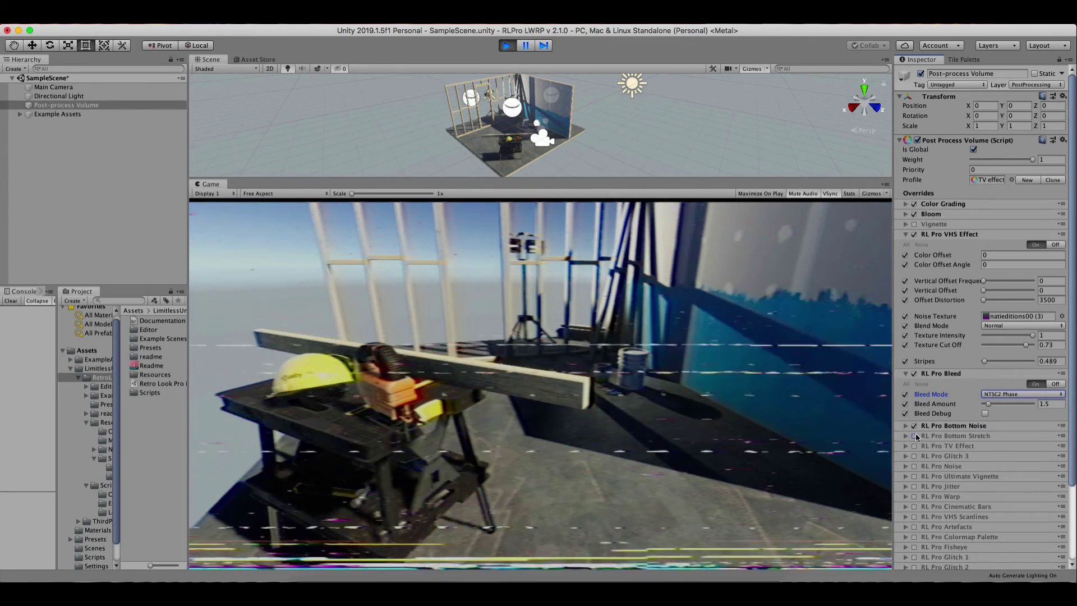
# Enable Bottom Stretch, raise the Bottom Noise height to 0.233, and disable the VHS Effect.
pyautogui.click(915, 433)
pyautogui.click(955, 433)
pyautogui.click(965, 422)
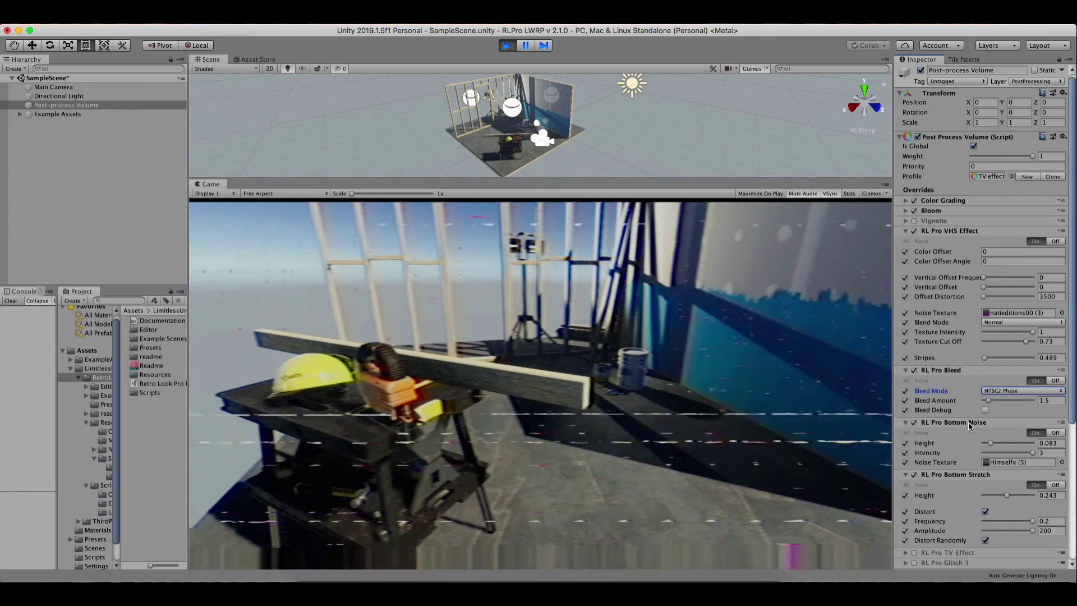
pyautogui.scroll(-1, 969, 423)
pyautogui.scroll(-1, 973, 418)
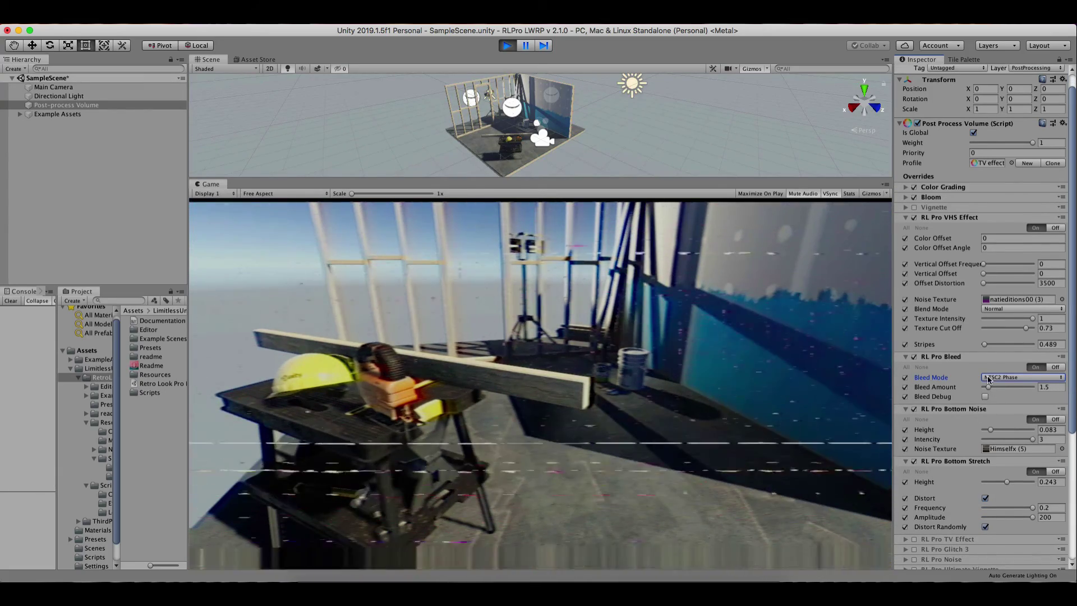
pyautogui.scroll(-1, 991, 391)
pyautogui.moveTo(991, 391); pyautogui.dragTo(1009, 390)
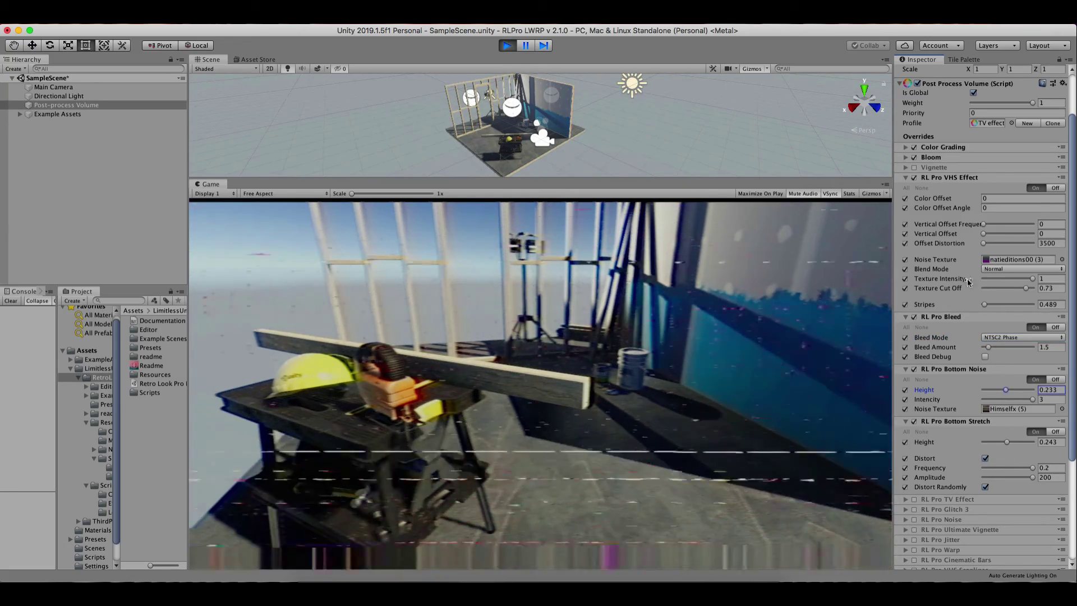
pyautogui.click(915, 177)
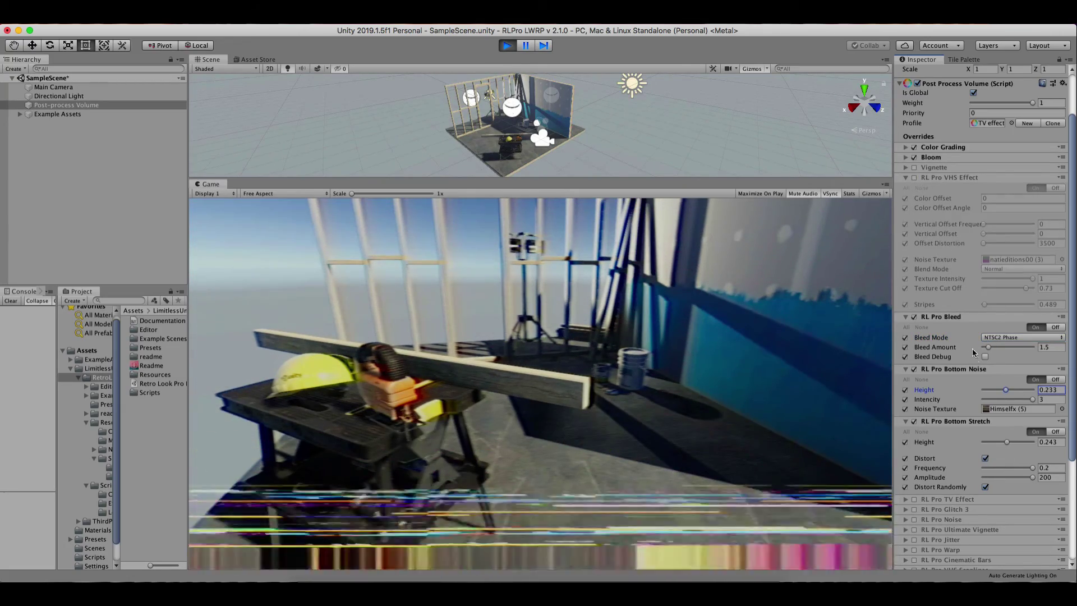
# Set Bottom Stretch height 0.232, frequency 57, no random distortion, and lower Bottom Noise intensity.
pyautogui.moveTo(1004, 440)
pyautogui.mouseDown()
pyautogui.moveTo(993, 440)
pyautogui.moveTo(1010, 441)
pyautogui.mouseUp()
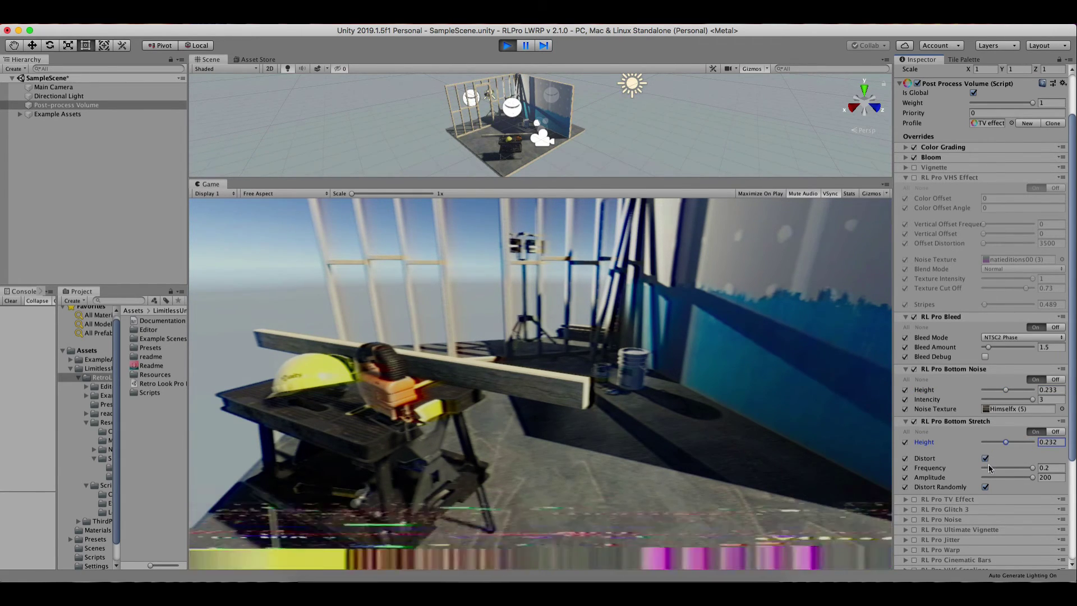
pyautogui.moveTo(1022, 463); pyautogui.dragTo(995, 477)
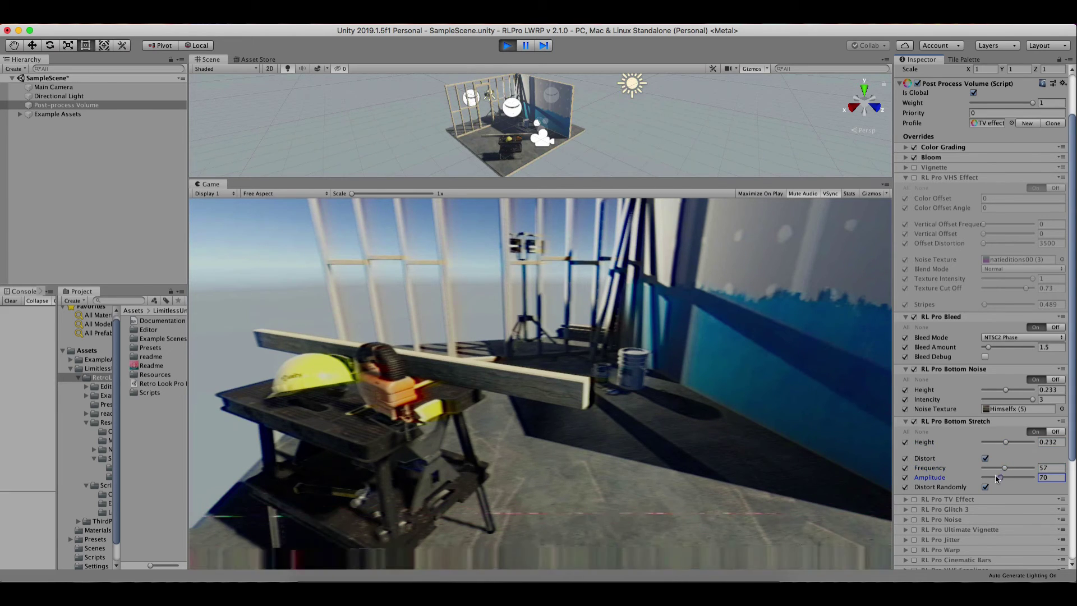
pyautogui.click(985, 487)
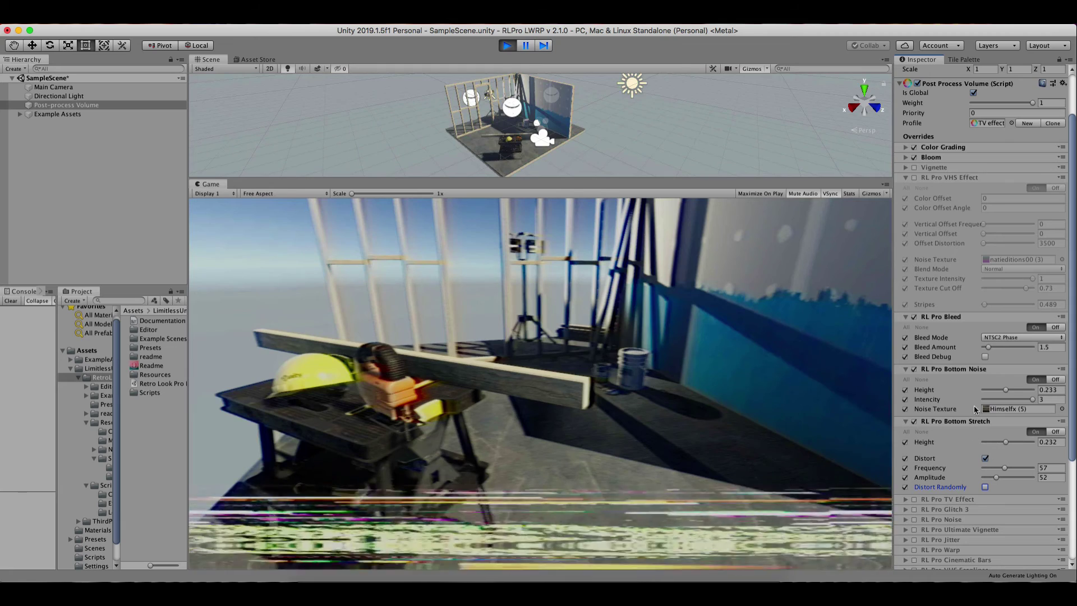
pyautogui.moveTo(1030, 399); pyautogui.dragTo(1017, 399)
# Disable Bottom Noise and Bottom Stretch and enable the RL Pro TV Effect scanlines.
pyautogui.click(914, 369)
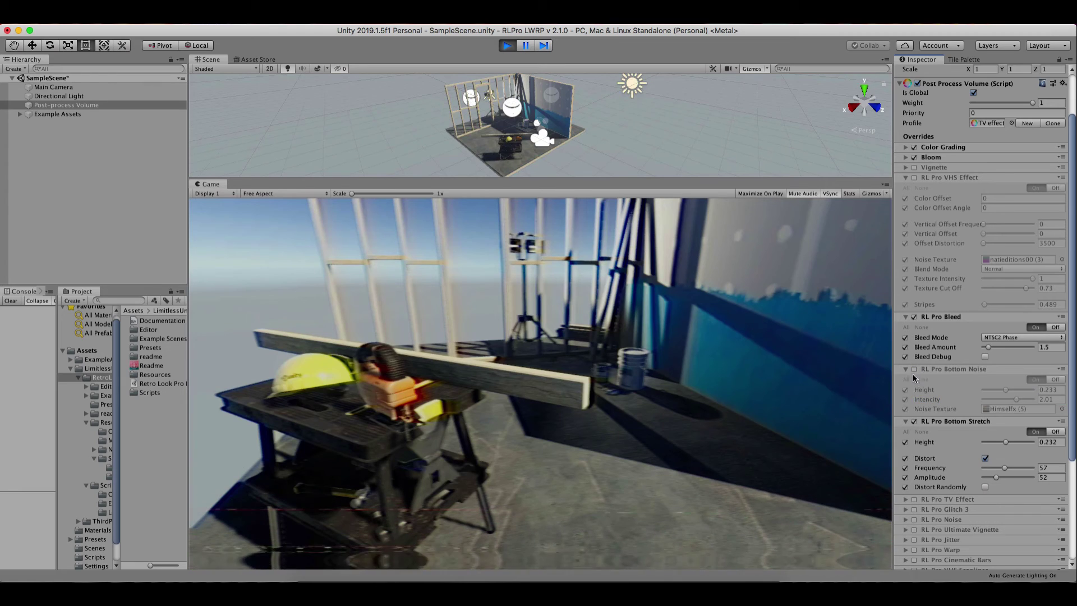
pyautogui.click(913, 420)
pyautogui.click(951, 421)
pyautogui.click(951, 370)
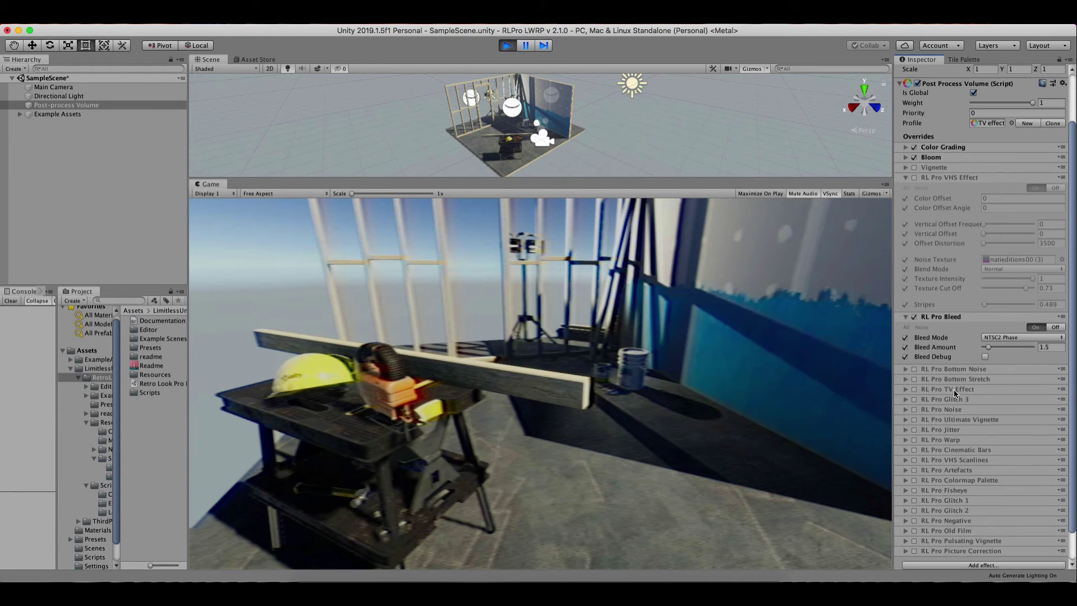
pyautogui.click(940, 390)
pyautogui.click(914, 389)
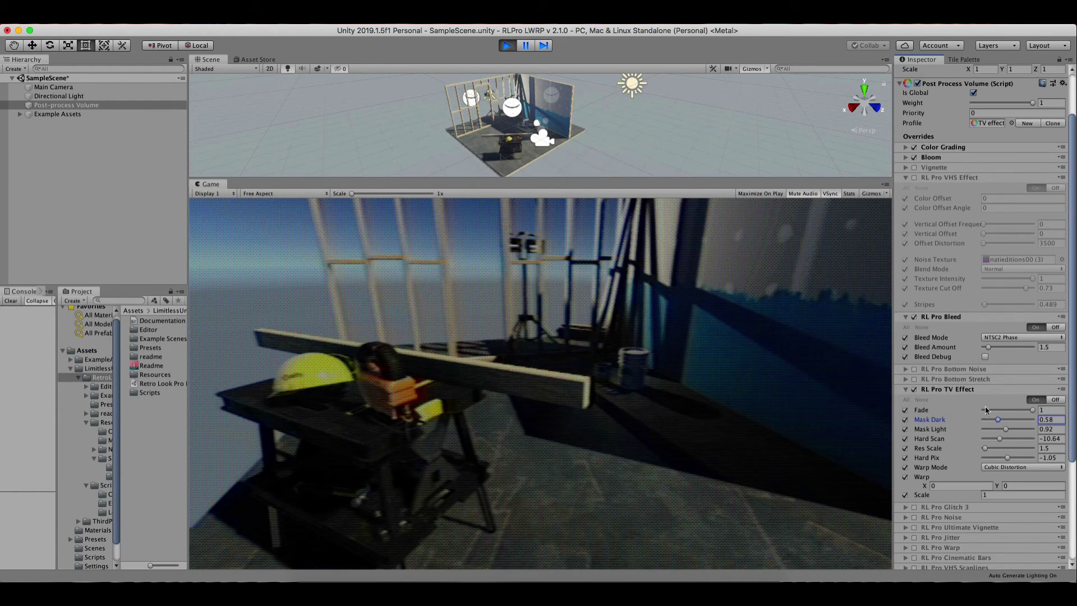
# Raise TV Effect Mask Dark and Res Scale, and use Simple Warp with Scale 0.49.
pyautogui.moveTo(1003, 415); pyautogui.dragTo(1017, 425)
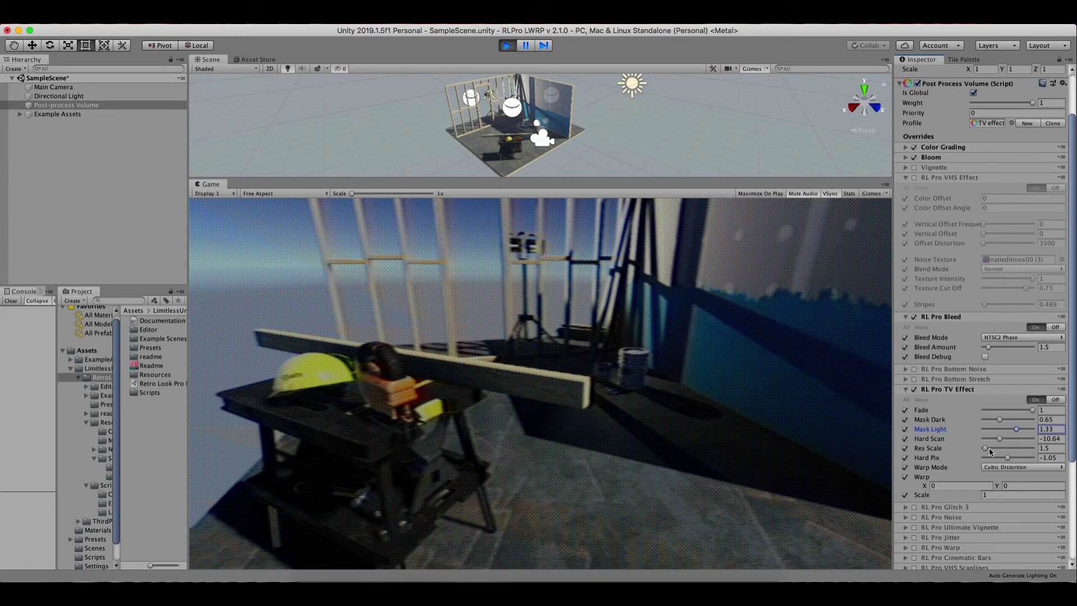
pyautogui.moveTo(987, 447)
pyautogui.mouseDown()
pyautogui.moveTo(1041, 437)
pyautogui.moveTo(975, 438)
pyautogui.moveTo(1021, 458)
pyautogui.moveTo(992, 458)
pyautogui.mouseUp()
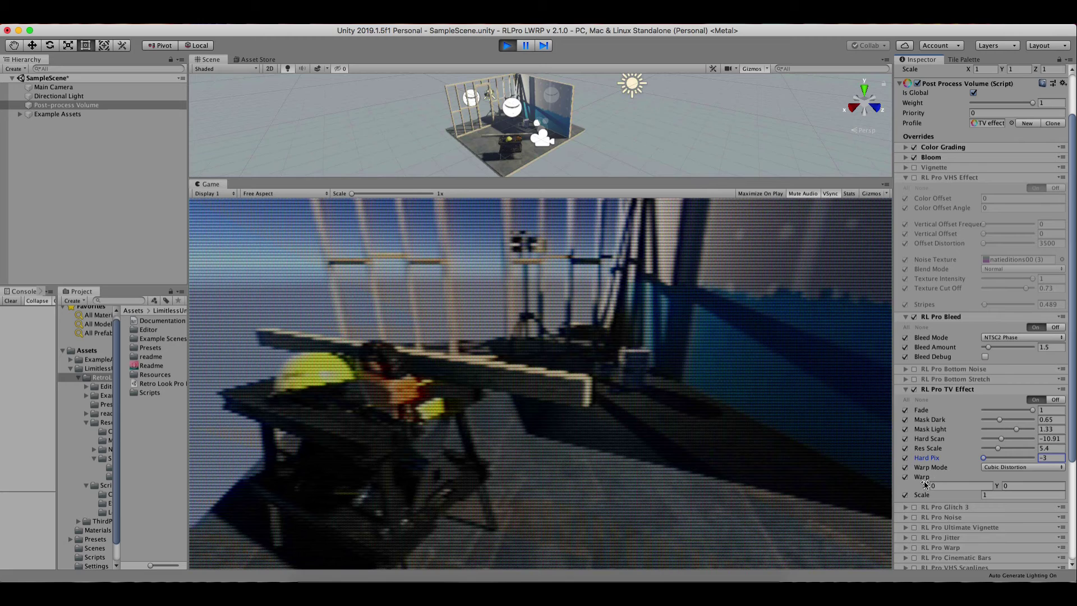
pyautogui.moveTo(925, 483); pyautogui.dragTo(988, 484)
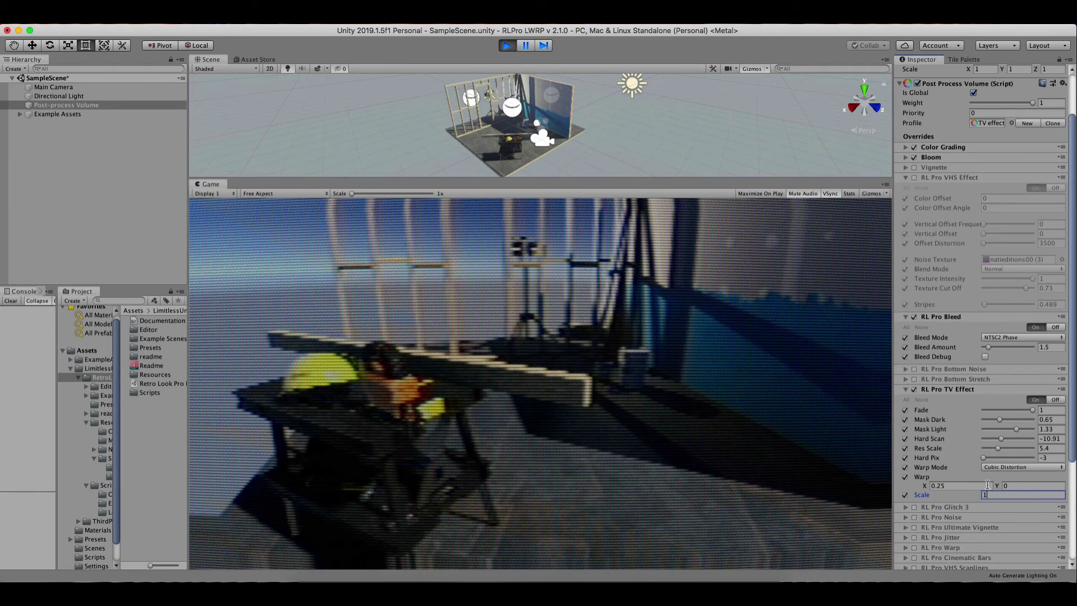
pyautogui.click(994, 467)
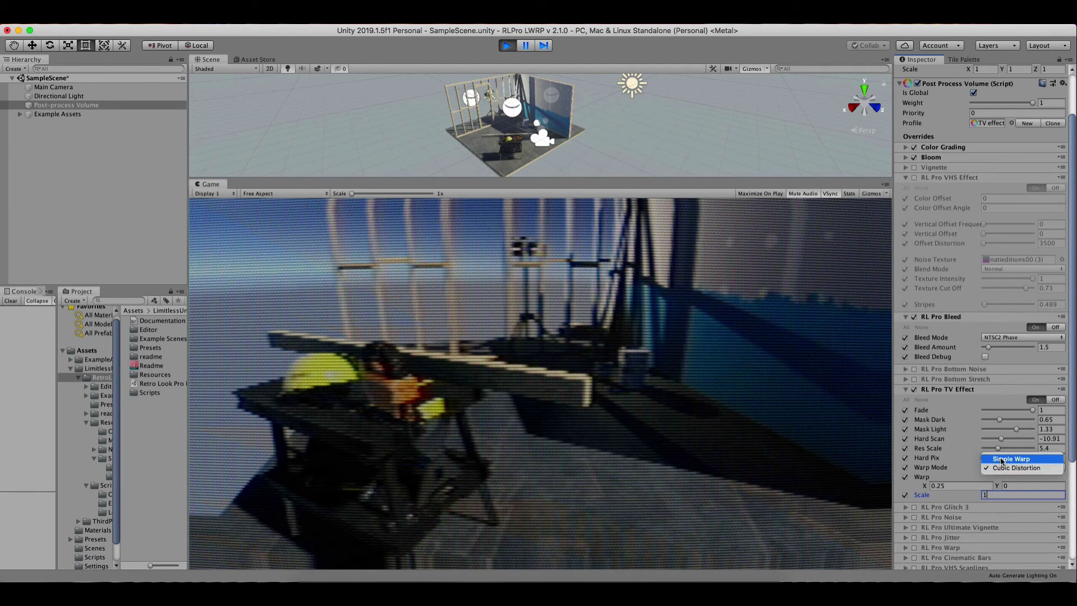
pyautogui.click(996, 459)
pyautogui.moveTo(974, 494)
pyautogui.mouseDown()
pyautogui.moveTo(960, 495)
pyautogui.moveTo(962, 481)
pyautogui.moveTo(1003, 481)
pyautogui.moveTo(994, 477)
pyautogui.mouseUp()
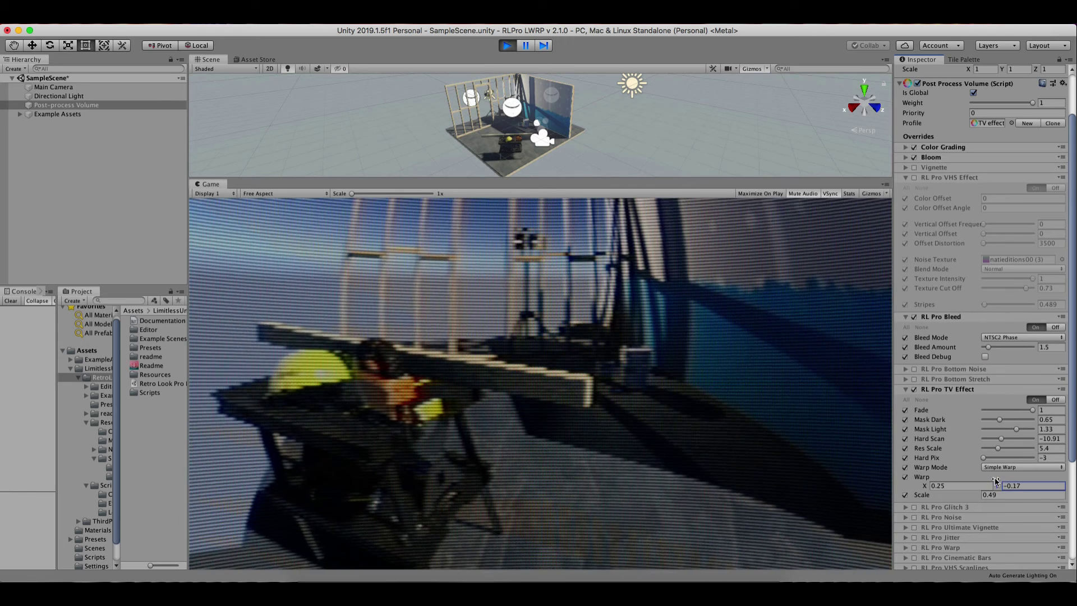
# Switch off the TV Effect and enable RL Pro Noise with Granularity and Tape Noise.
pyautogui.click(914, 389)
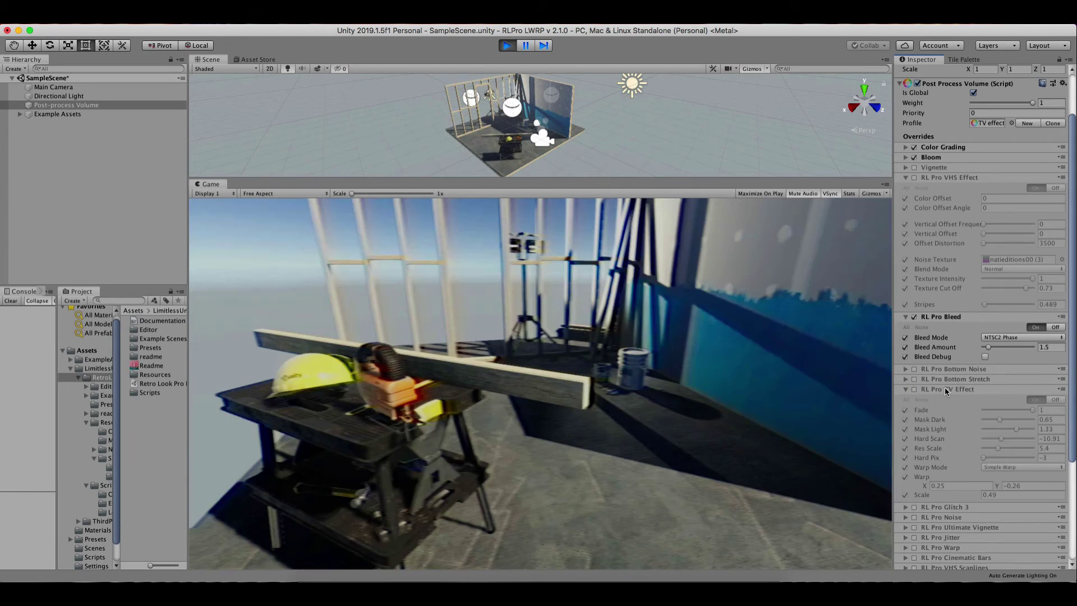
pyautogui.click(946, 387)
pyautogui.click(945, 410)
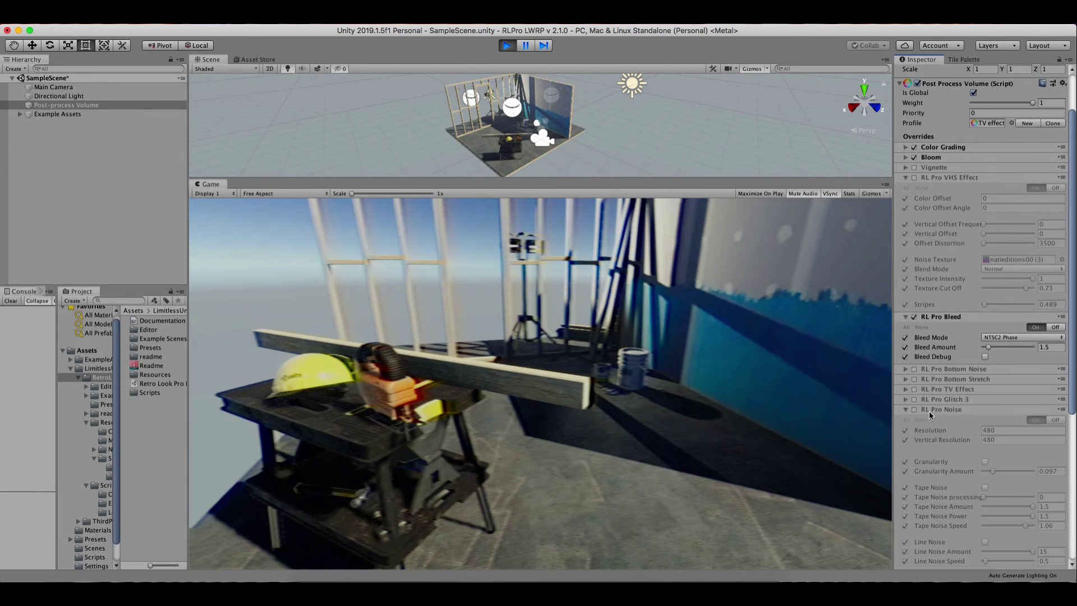
pyautogui.click(913, 409)
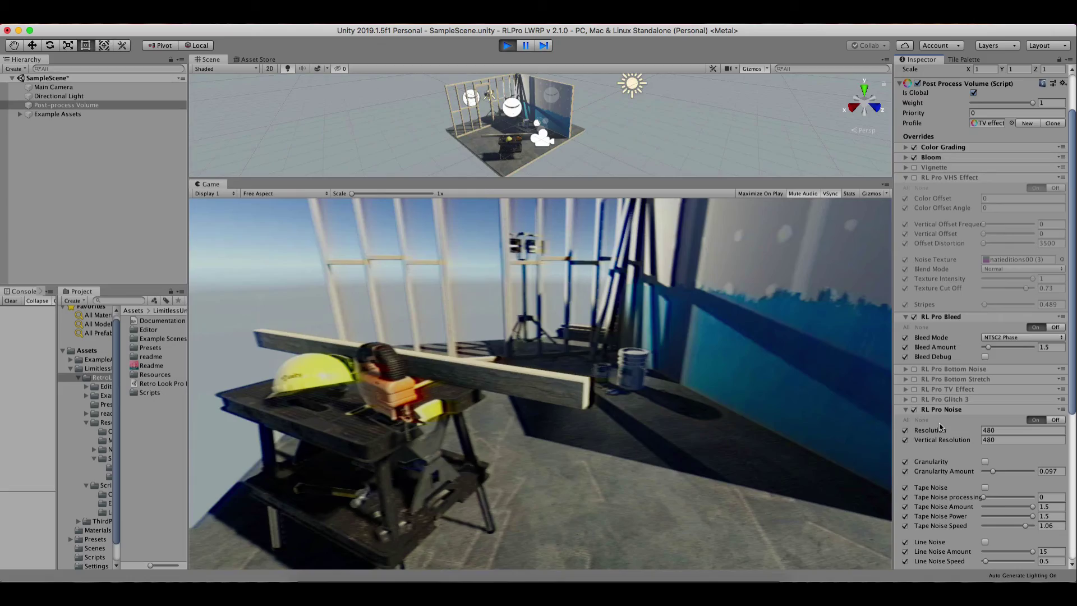
pyautogui.click(985, 461)
pyautogui.moveTo(993, 471)
pyautogui.mouseDown()
pyautogui.moveTo(1032, 469)
pyautogui.moveTo(987, 462)
pyautogui.mouseUp()
pyautogui.click(985, 486)
# Disable RL Pro Bleed, and preview Signal Noise at higher power before turning it off.
pyautogui.scroll(-1, 991, 496)
pyautogui.scroll(-2, 991, 488)
pyautogui.scroll(-3, 990, 477)
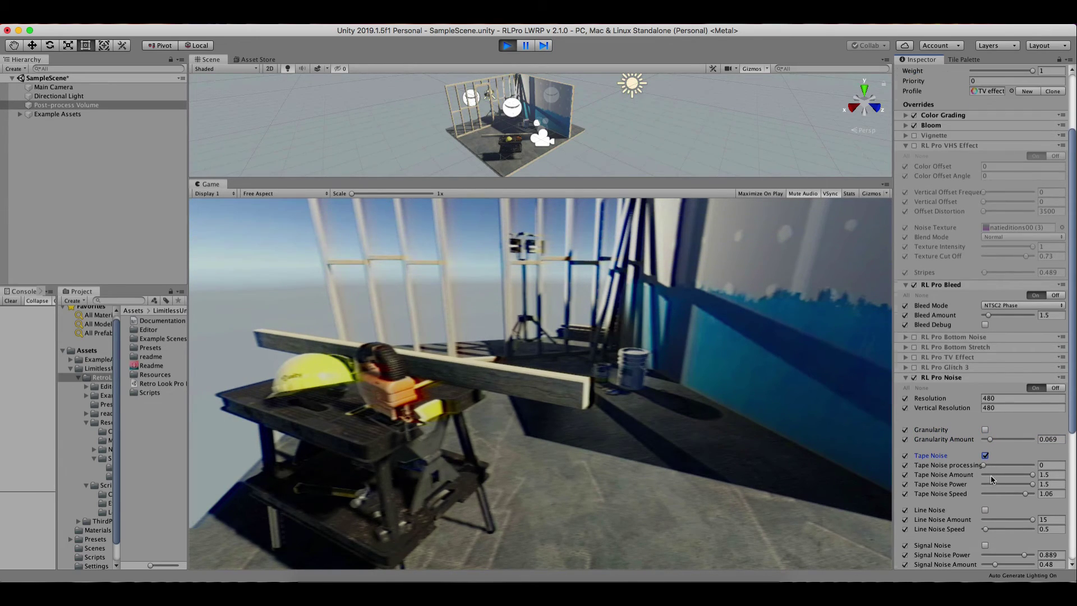
pyautogui.scroll(-4, 990, 460)
pyautogui.scroll(-1, 981, 427)
pyautogui.scroll(2, 987, 387)
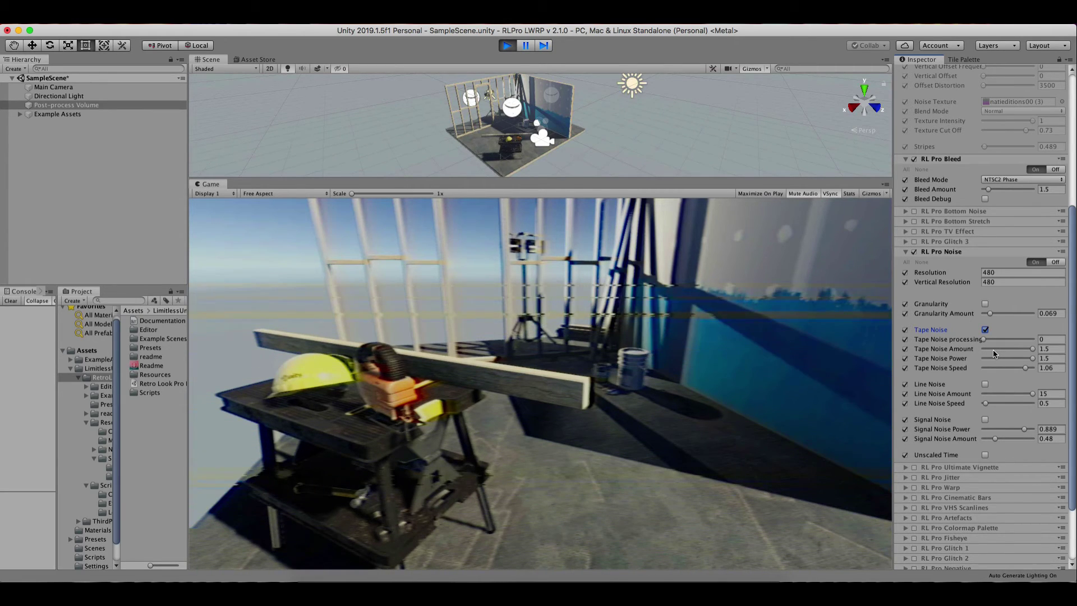
pyautogui.click(914, 159)
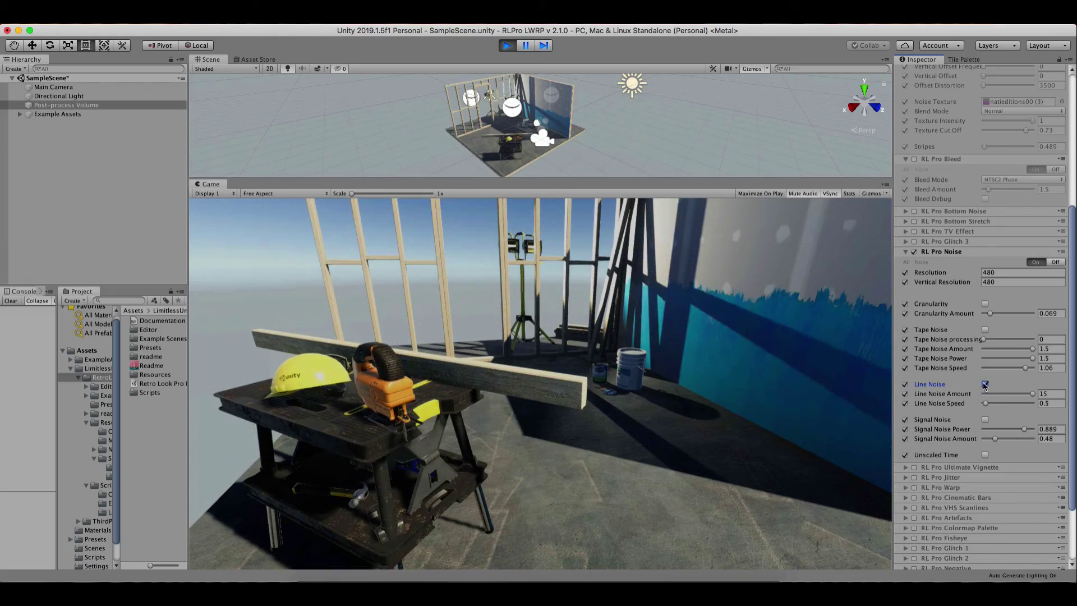
pyautogui.click(986, 419)
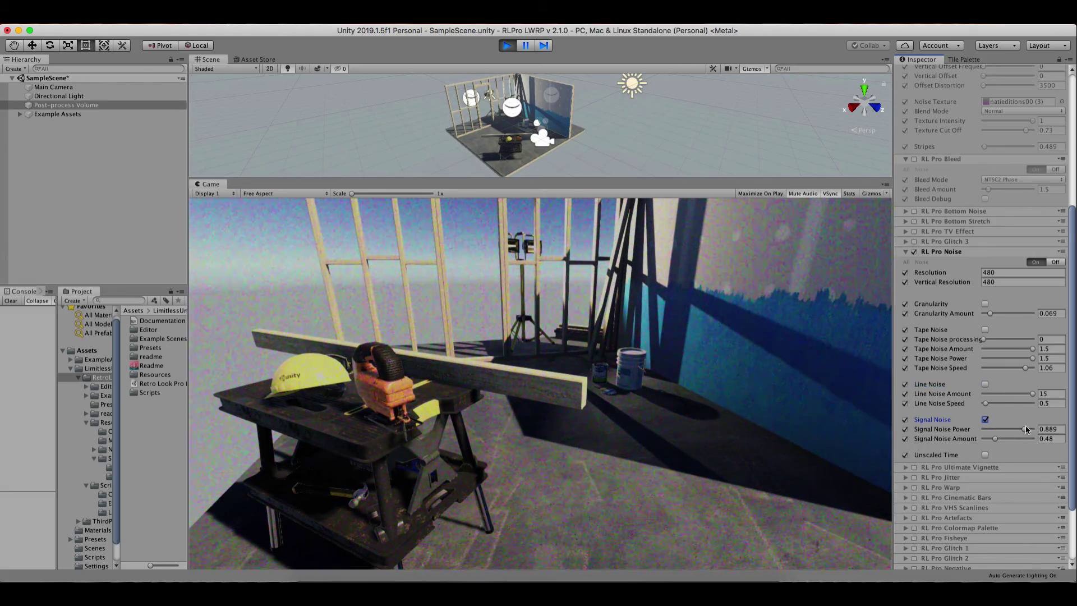
pyautogui.moveTo(1025, 427)
pyautogui.mouseDown()
pyautogui.moveTo(1035, 424)
pyautogui.moveTo(1026, 426)
pyautogui.mouseUp()
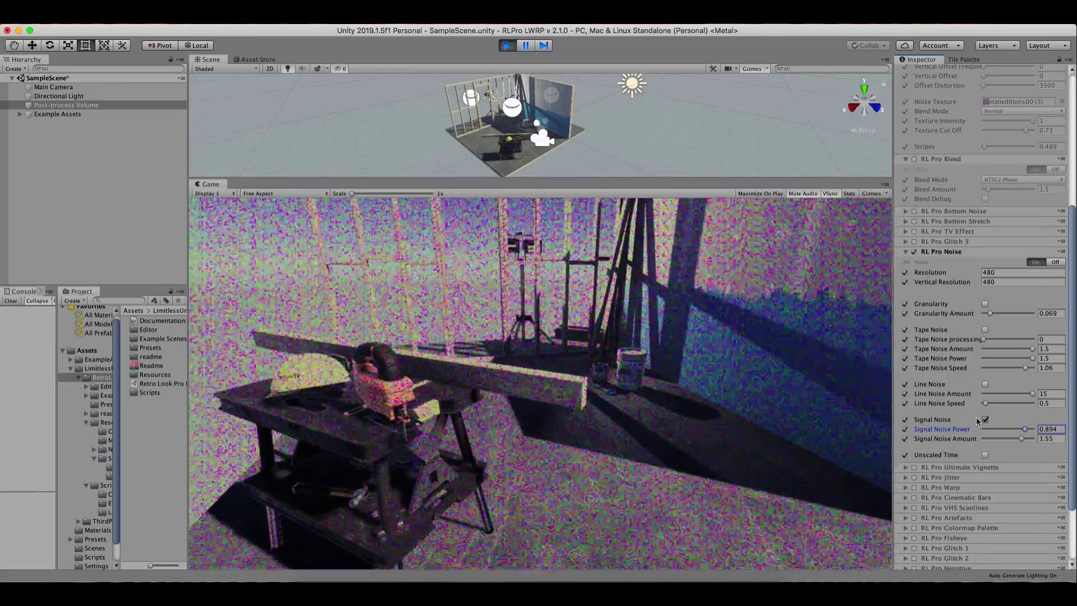
pyautogui.click(985, 419)
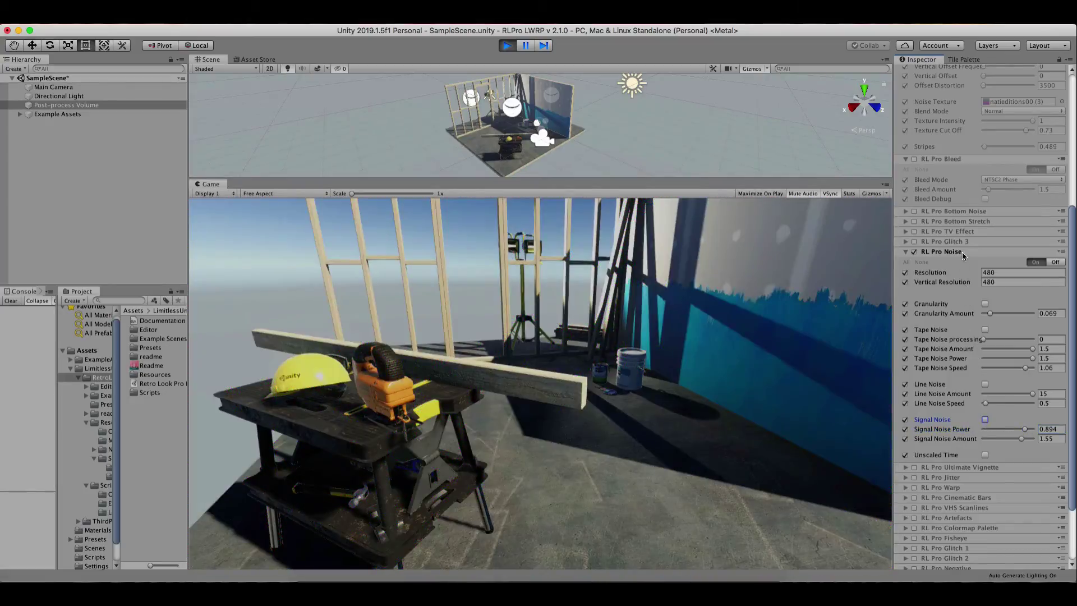
pyautogui.click(962, 251)
# Enable RL Pro Glitch 1 with Stretch, Speed and Fade overrides, briefly toggling Bleed on and off.
pyautogui.click(950, 468)
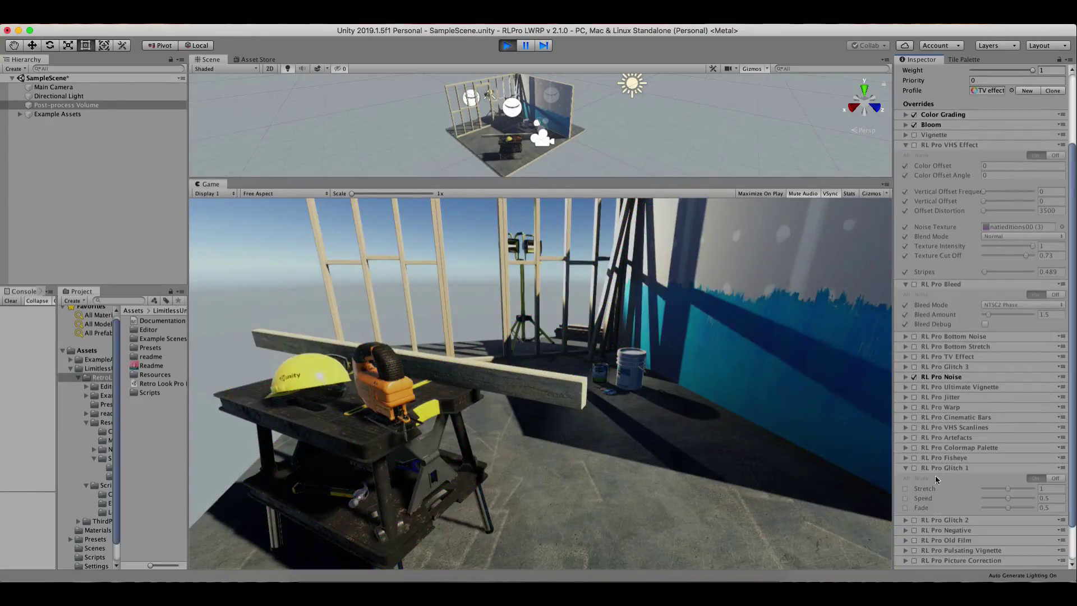
pyautogui.click(914, 468)
pyautogui.click(905, 488)
pyautogui.click(905, 498)
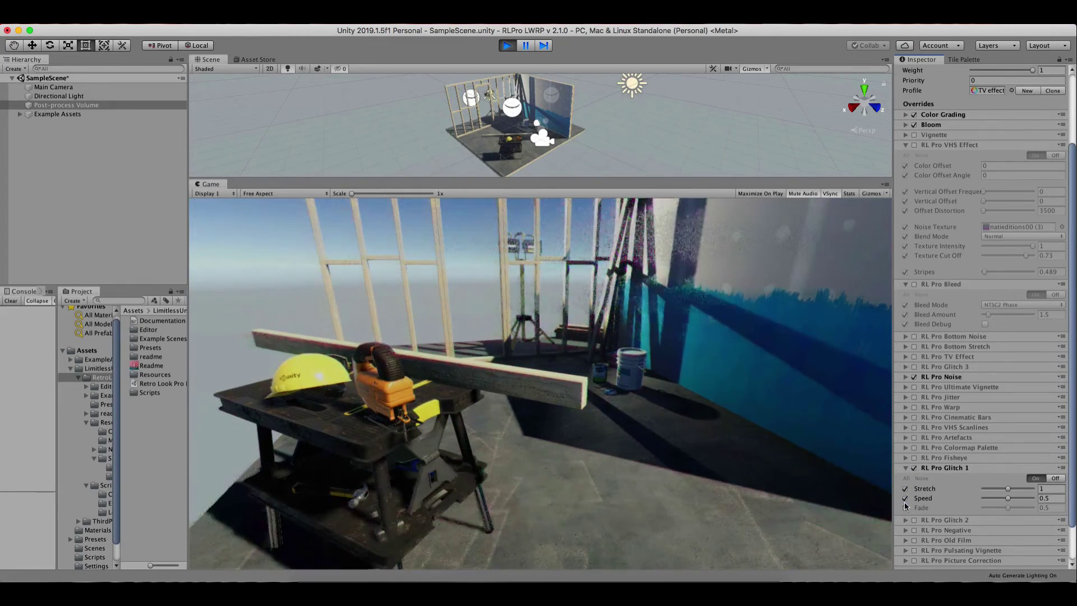
pyautogui.click(904, 508)
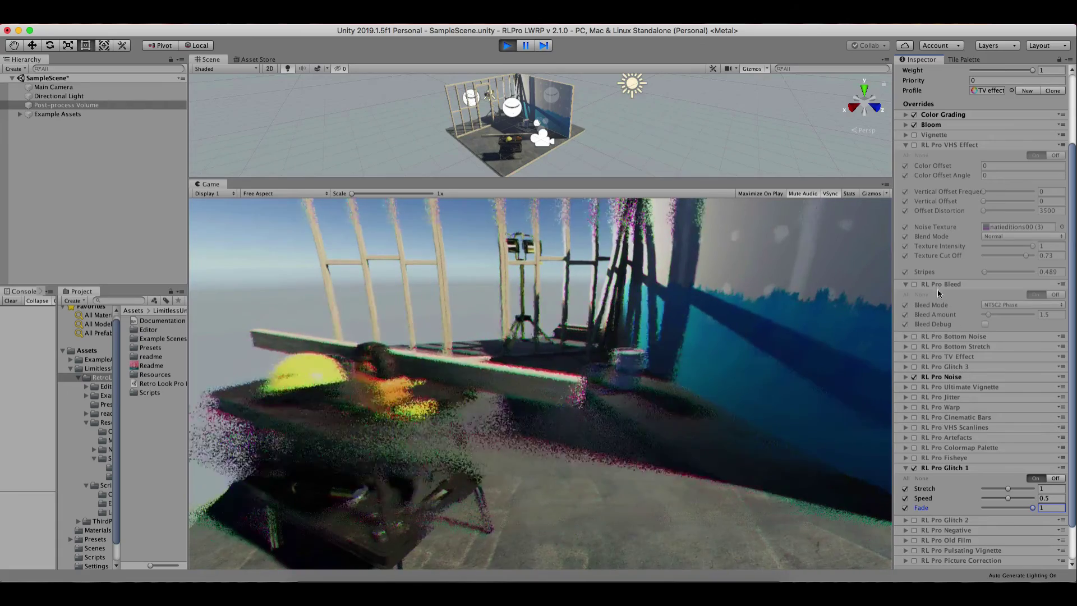
pyautogui.click(914, 284)
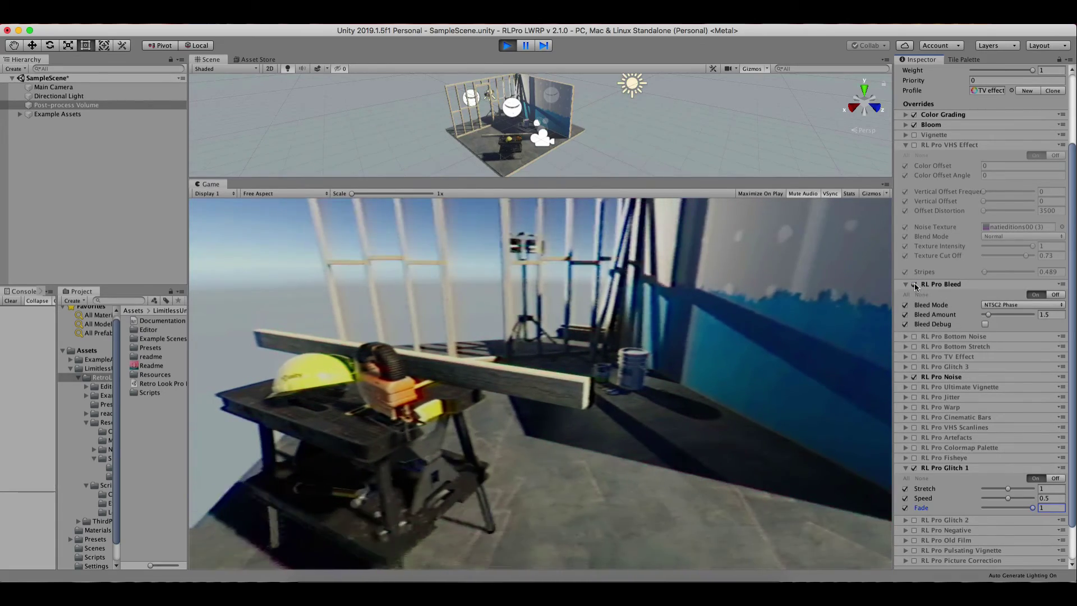
pyautogui.click(914, 285)
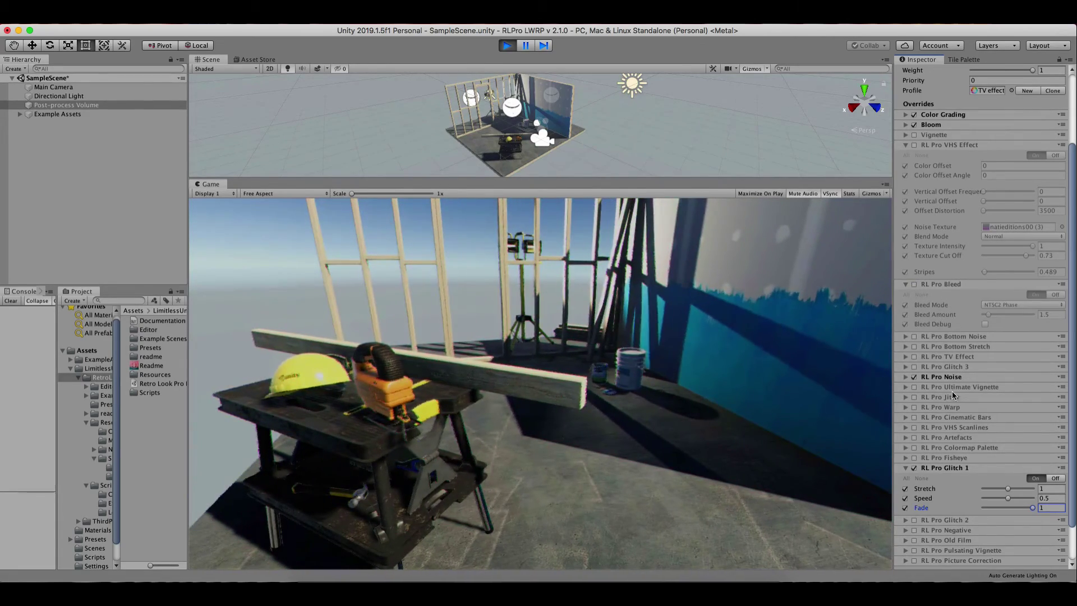
# Replace Glitch 1 with Glitch 2 at Intencity 0.53 and Stretch Multiplier 0.86, then switch it off.
pyautogui.click(942, 468)
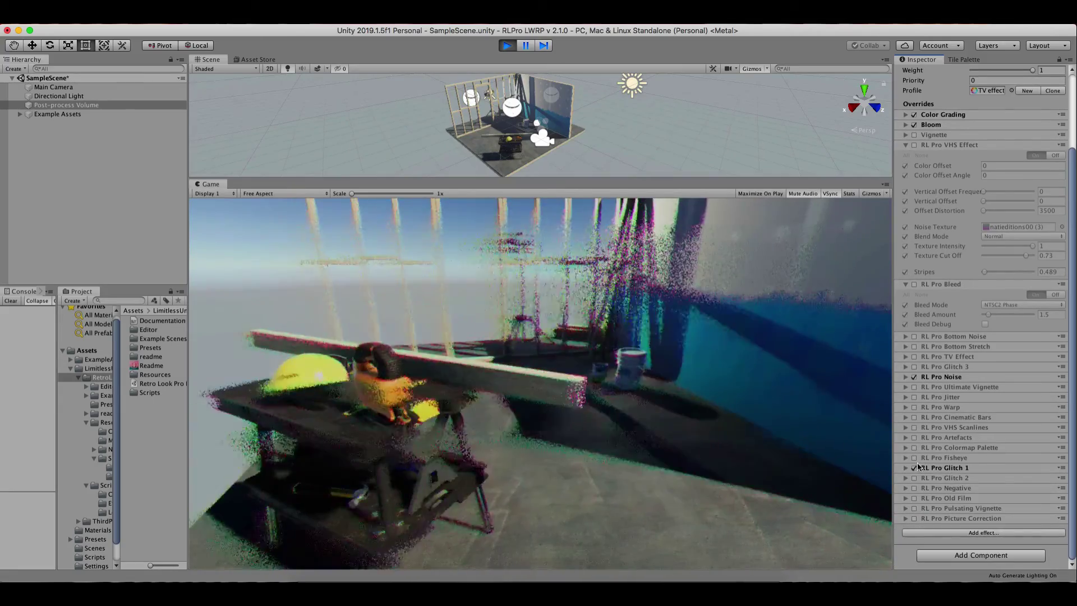
pyautogui.click(914, 467)
pyautogui.click(914, 477)
pyautogui.click(906, 477)
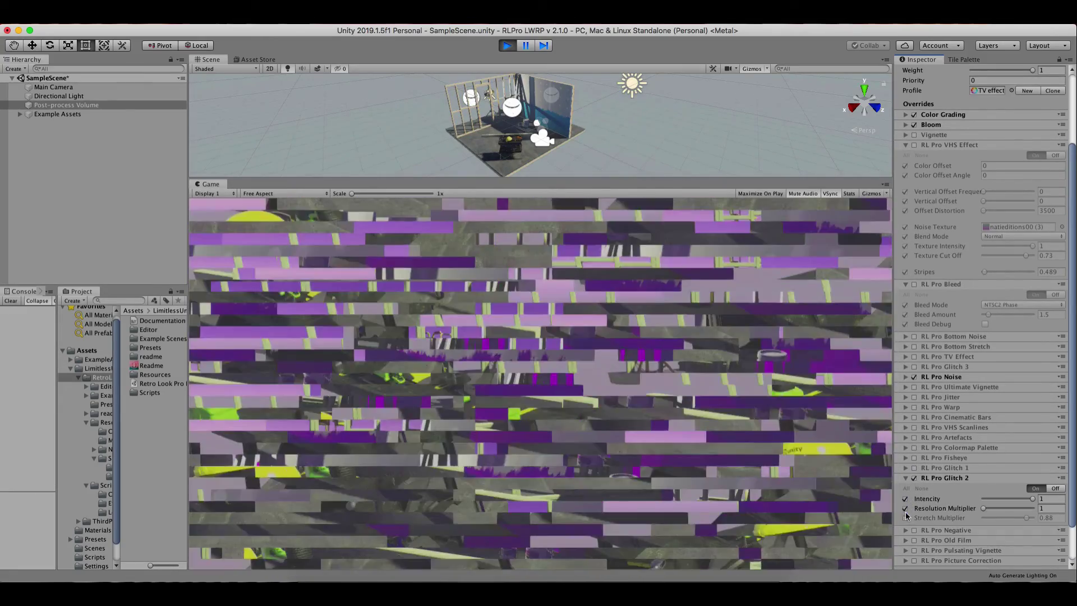
pyautogui.click(905, 517)
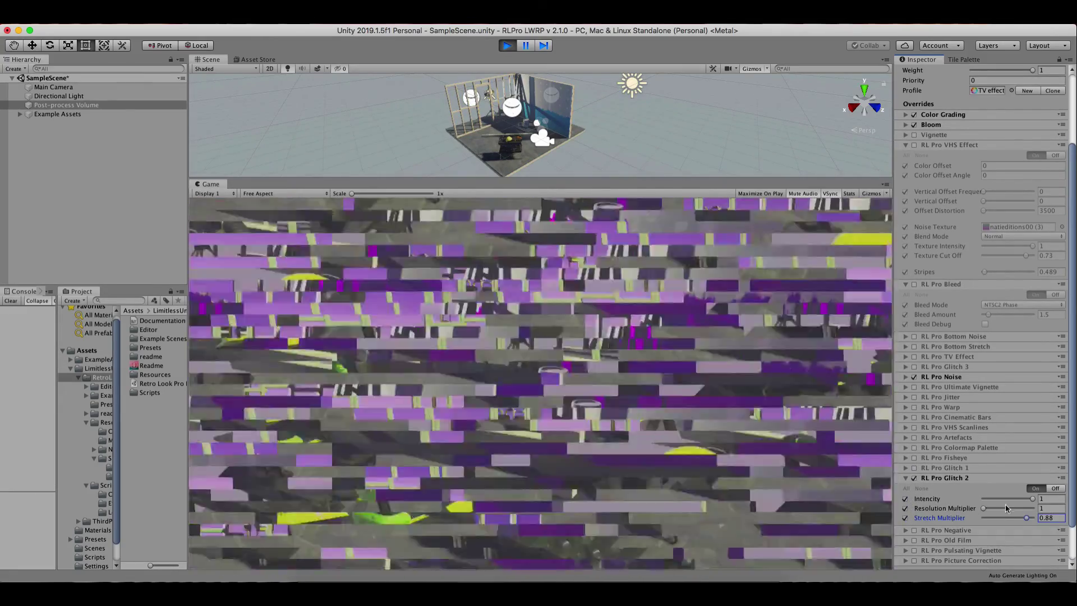
pyautogui.click(1005, 497)
pyautogui.moveTo(1005, 496)
pyautogui.mouseDown()
pyautogui.moveTo(1032, 517)
pyautogui.moveTo(1017, 497)
pyautogui.moveTo(1004, 516)
pyautogui.mouseUp()
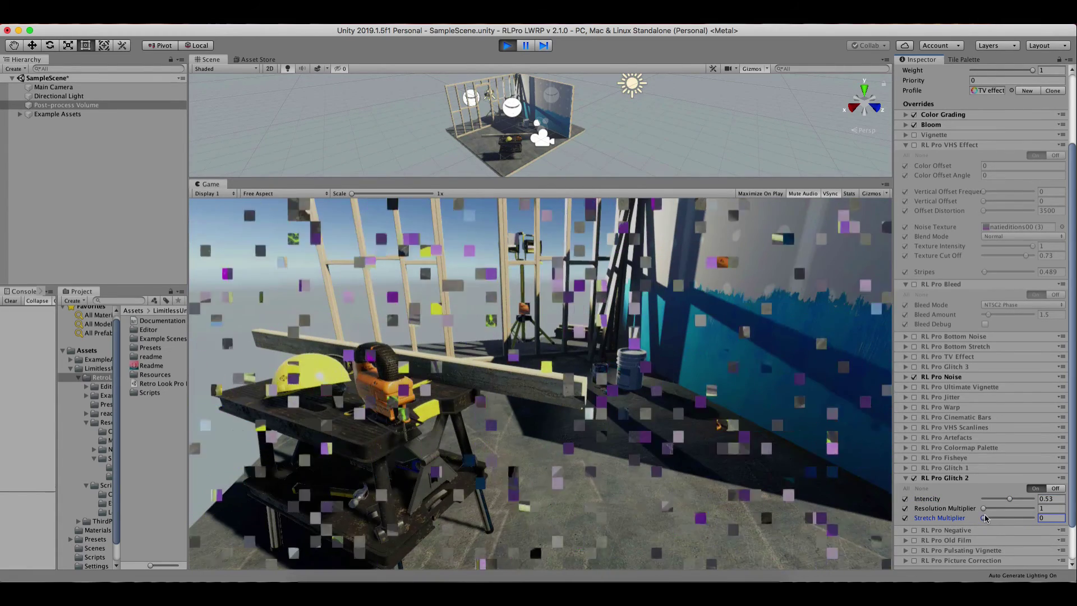
pyautogui.moveTo(985, 517); pyautogui.dragTo(1026, 517)
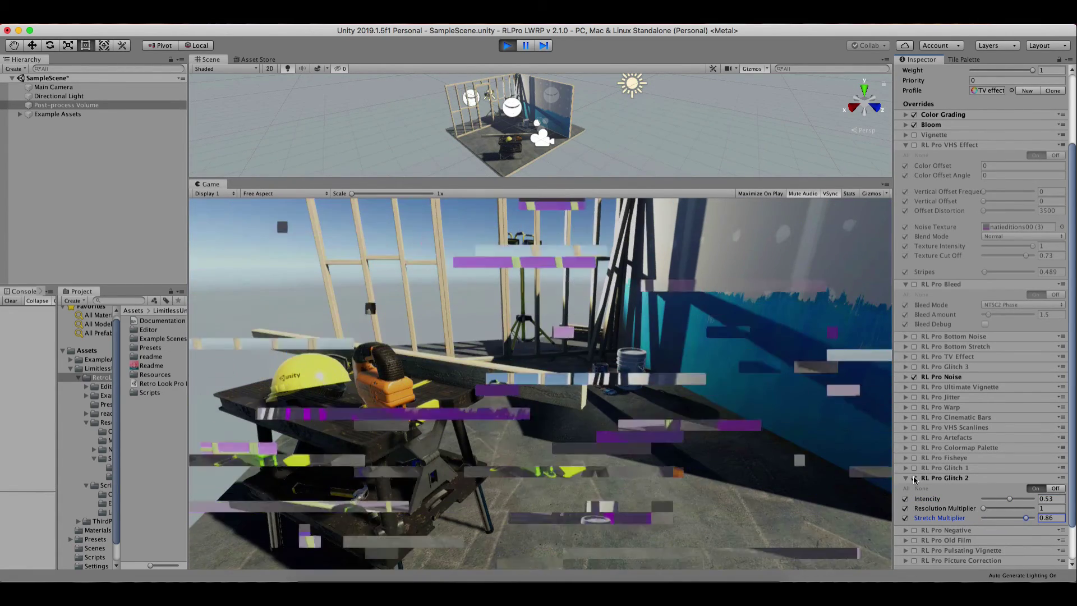
pyautogui.click(914, 478)
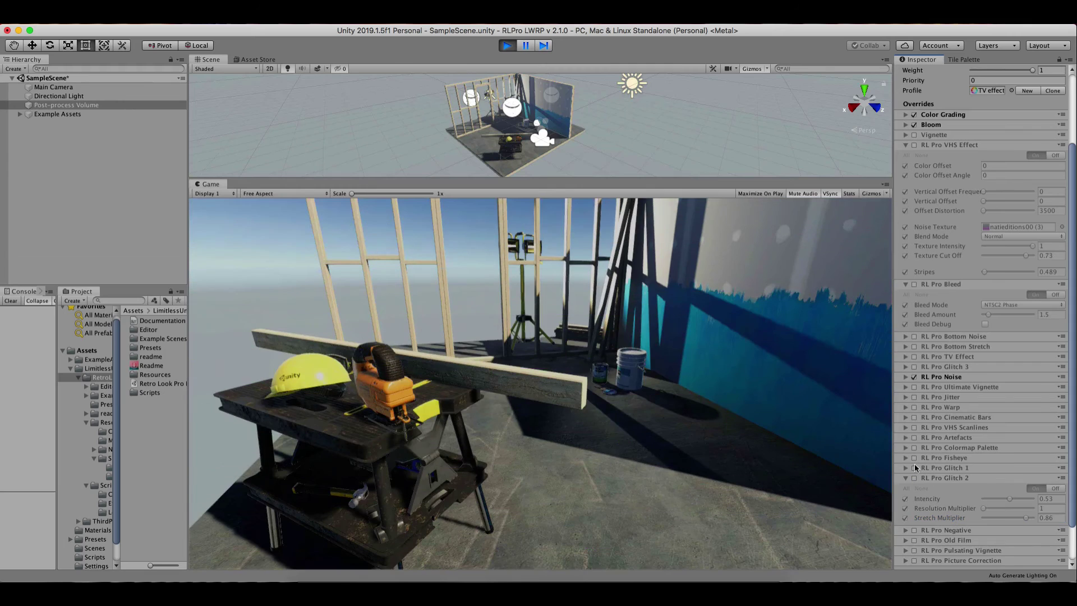
# Set RL Pro Glitch 3 Density to 3.36, preview it, then switch Glitch 3 off.
pyautogui.click(905, 366)
pyautogui.moveTo(943, 396); pyautogui.dragTo(960, 408)
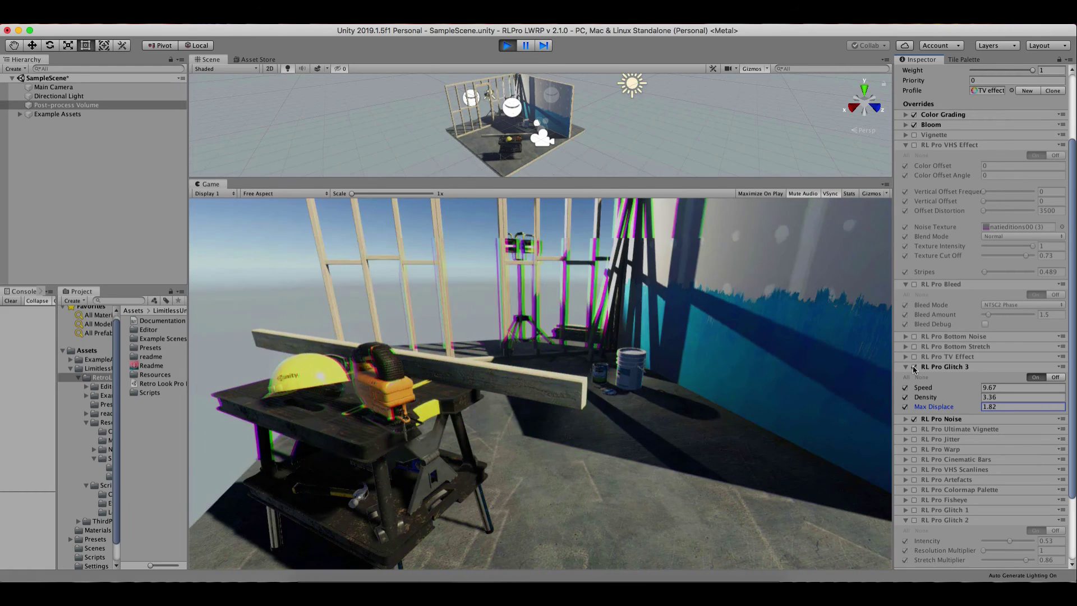
pyautogui.click(913, 366)
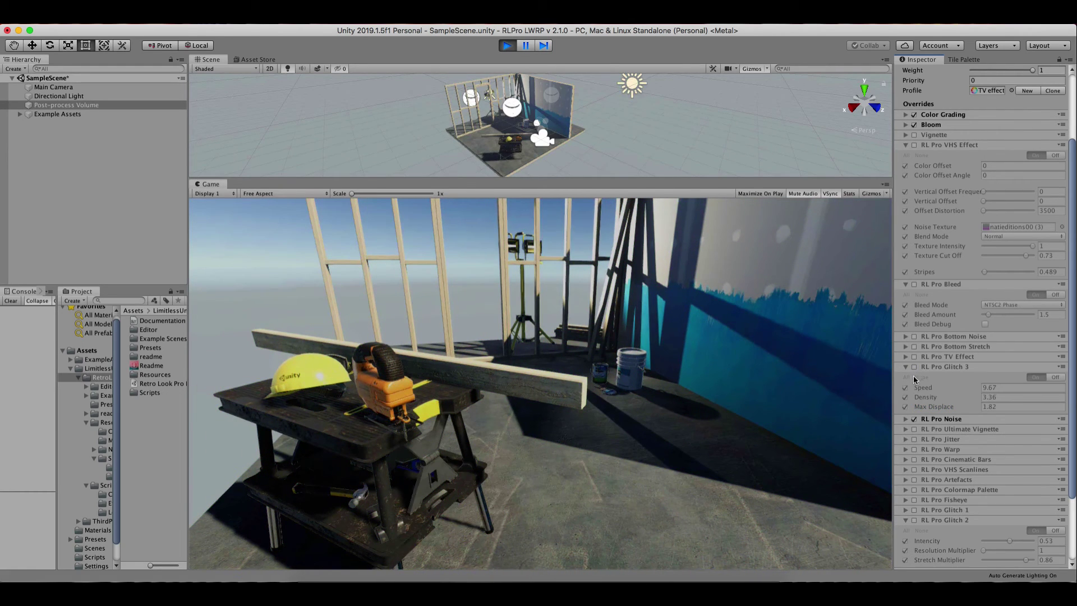
# Enable Ultimate Vignette at Amount 50, trying Circle before choosing Rounded Corners.
pyautogui.click(915, 427)
pyautogui.click(904, 426)
pyautogui.scroll(-1, 963, 447)
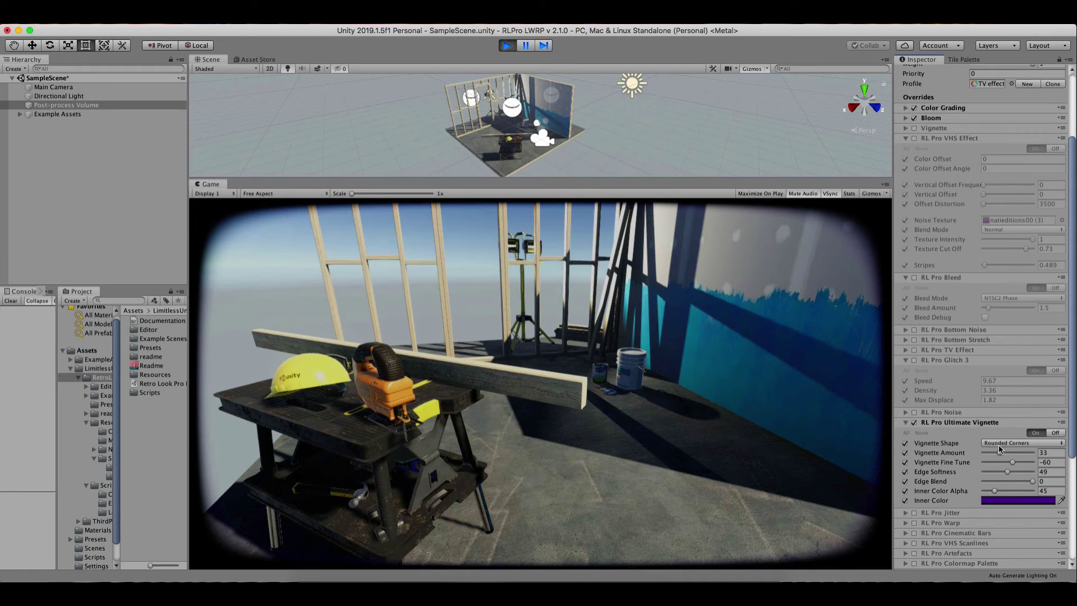
pyautogui.click(1002, 434)
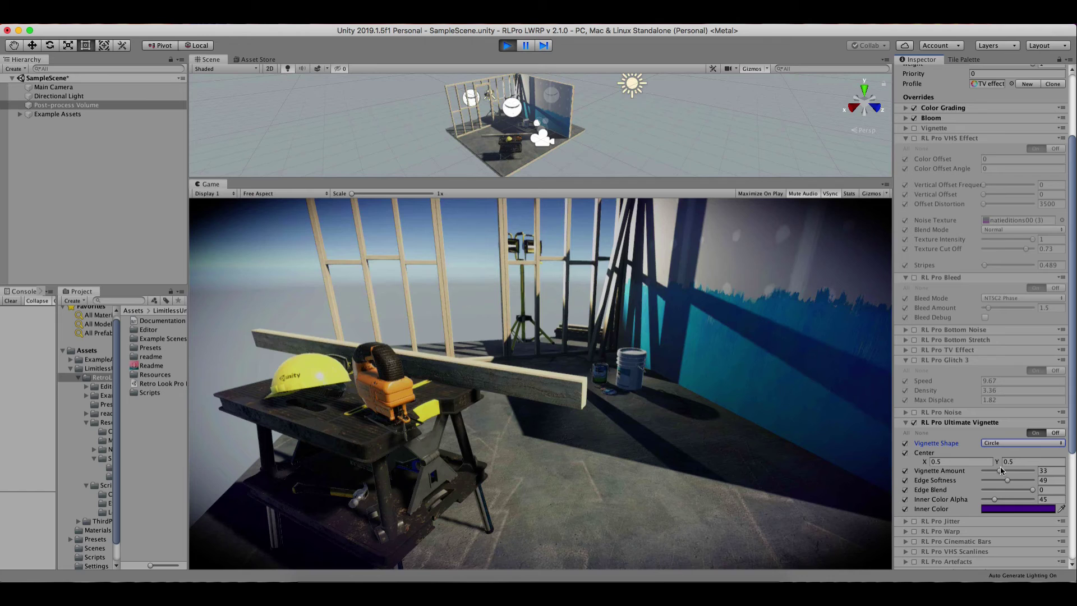
pyautogui.moveTo(1000, 471); pyautogui.dragTo(1008, 469)
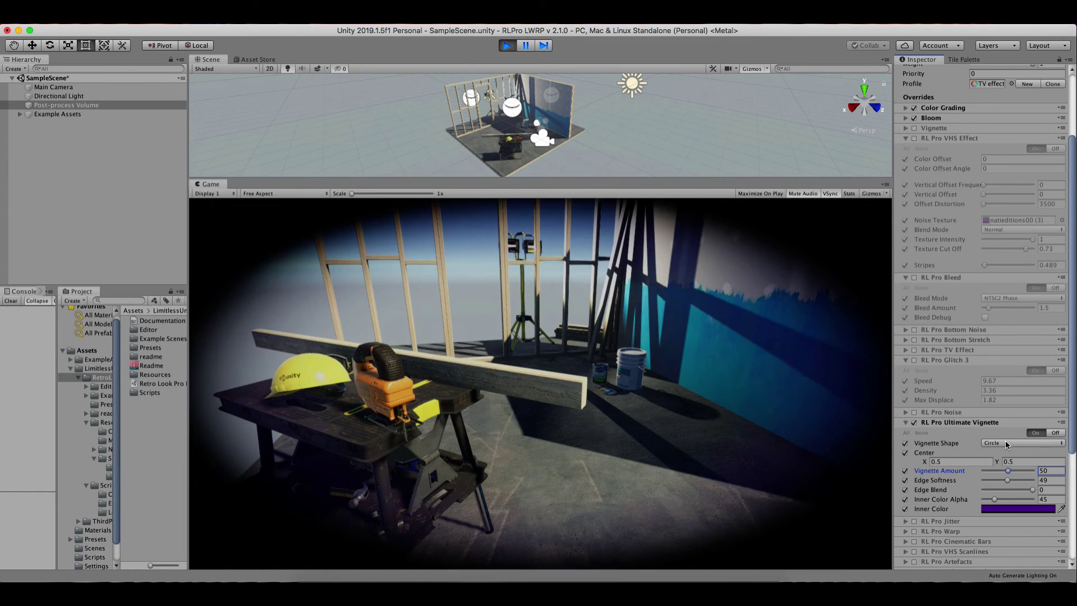
pyautogui.click(1005, 443)
pyautogui.click(1005, 453)
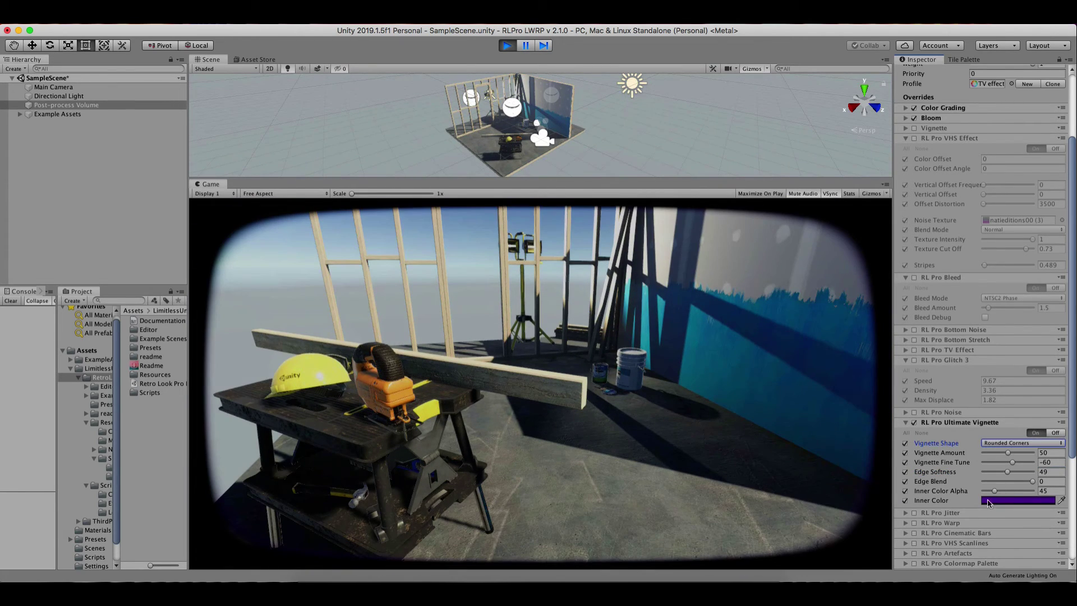
# Give the vignette a cyan inner colour at alpha 59 and Edge Blend 27, then disable it.
pyautogui.moveTo(1001, 492); pyautogui.dragTo(1037, 488)
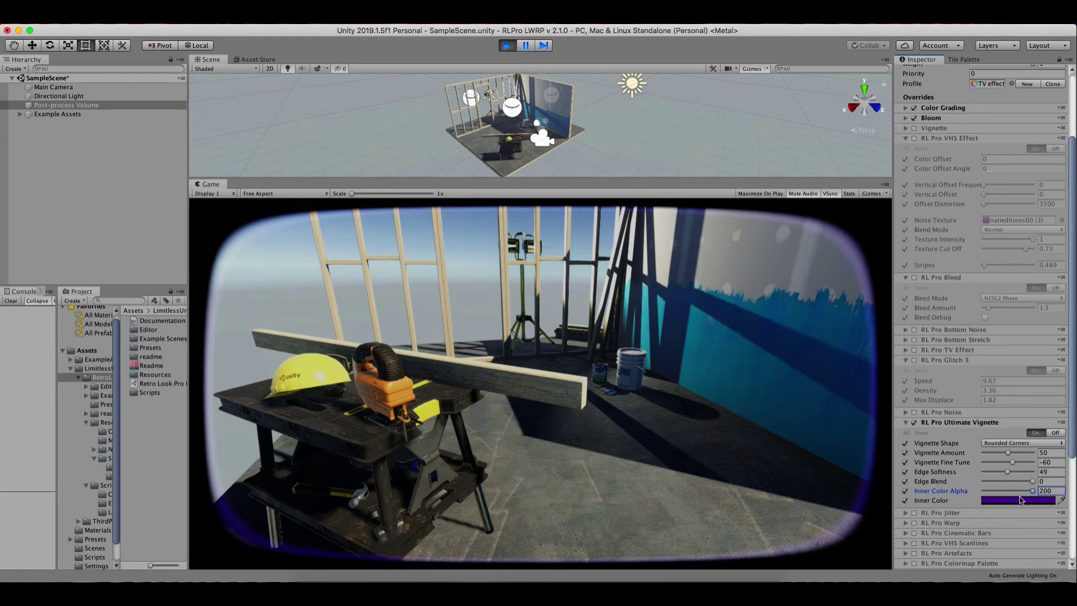
pyautogui.click(1014, 497)
pyautogui.moveTo(73, 122)
pyautogui.mouseDown()
pyautogui.moveTo(94, 94)
pyautogui.moveTo(45, 98)
pyautogui.moveTo(33, 124)
pyautogui.mouseUp()
pyautogui.click(97, 81)
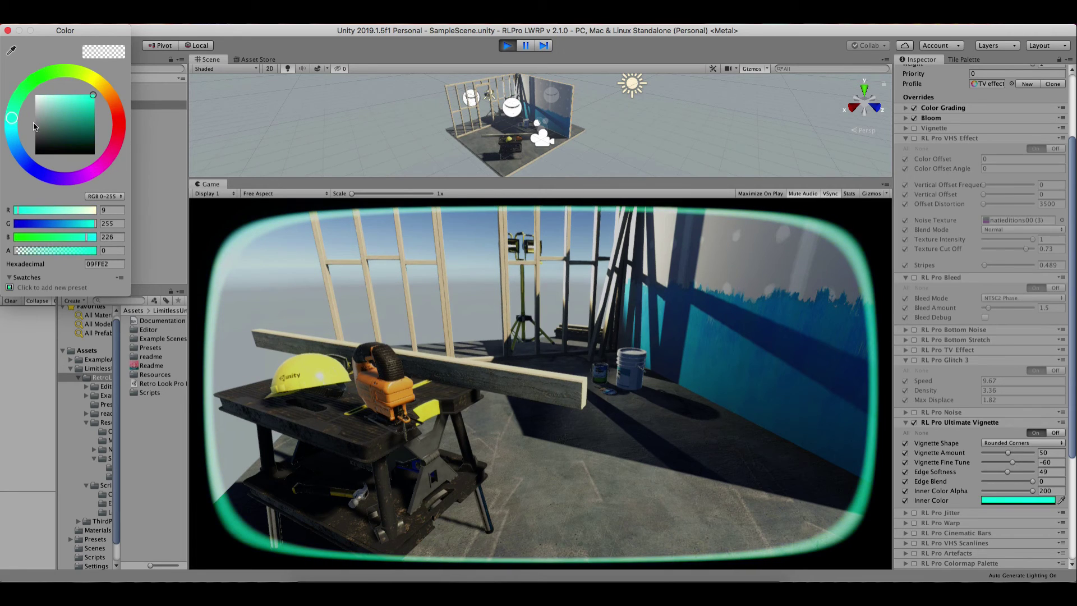
pyautogui.click(7, 30)
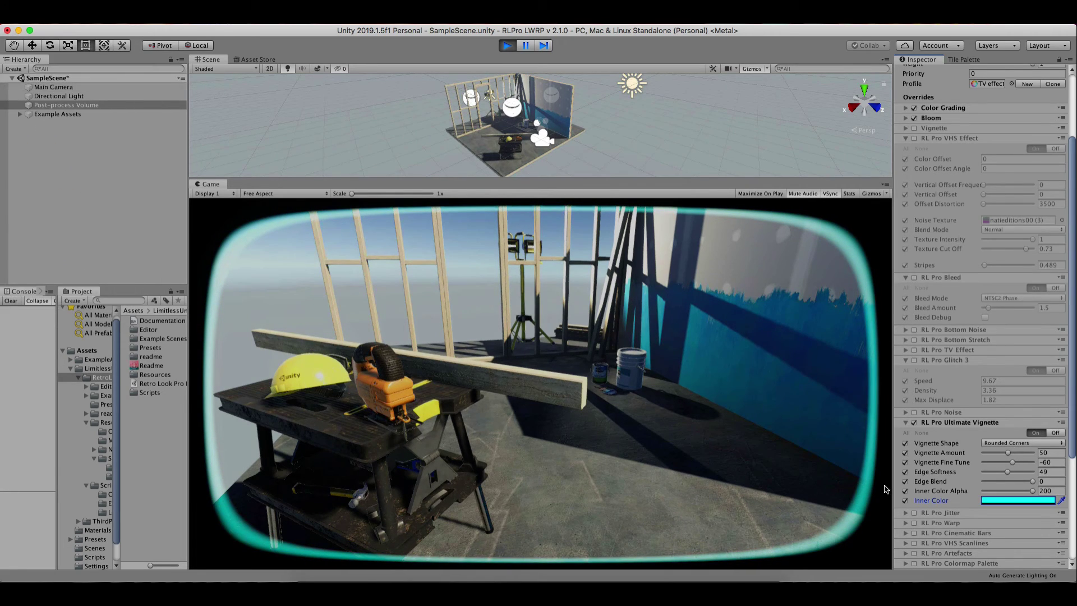
pyautogui.moveTo(1031, 480)
pyautogui.mouseDown()
pyautogui.moveTo(1004, 479)
pyautogui.moveTo(1025, 481)
pyautogui.moveTo(1000, 492)
pyautogui.mouseUp()
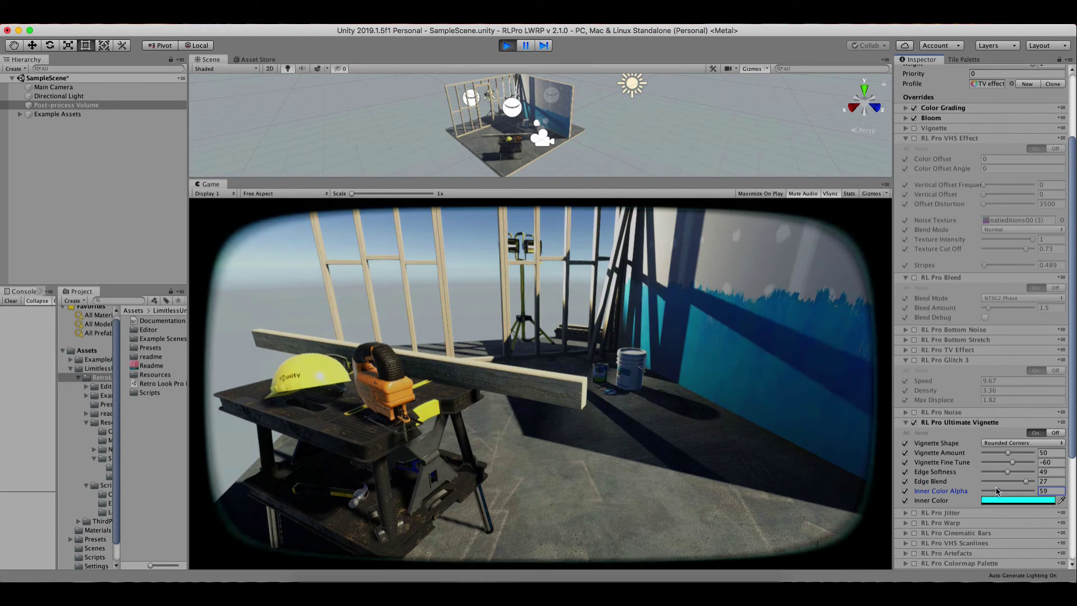
pyautogui.click(914, 423)
# Collapse Ultimate Vignette and enable RL Pro Jitter, toggling Twitch Horizontal on and back off.
pyautogui.click(945, 421)
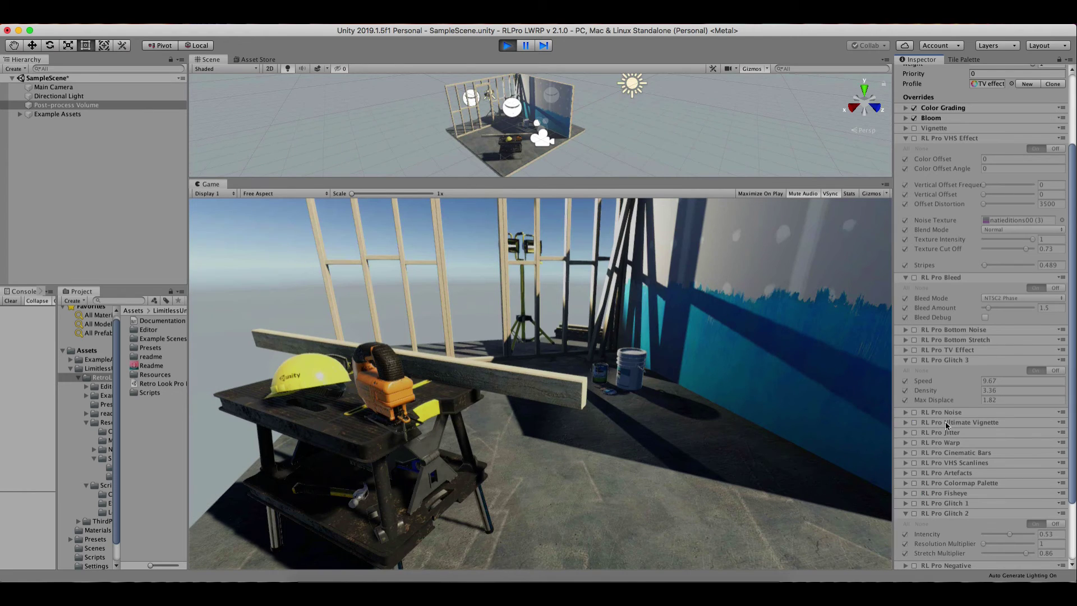
pyautogui.click(954, 433)
pyautogui.click(914, 433)
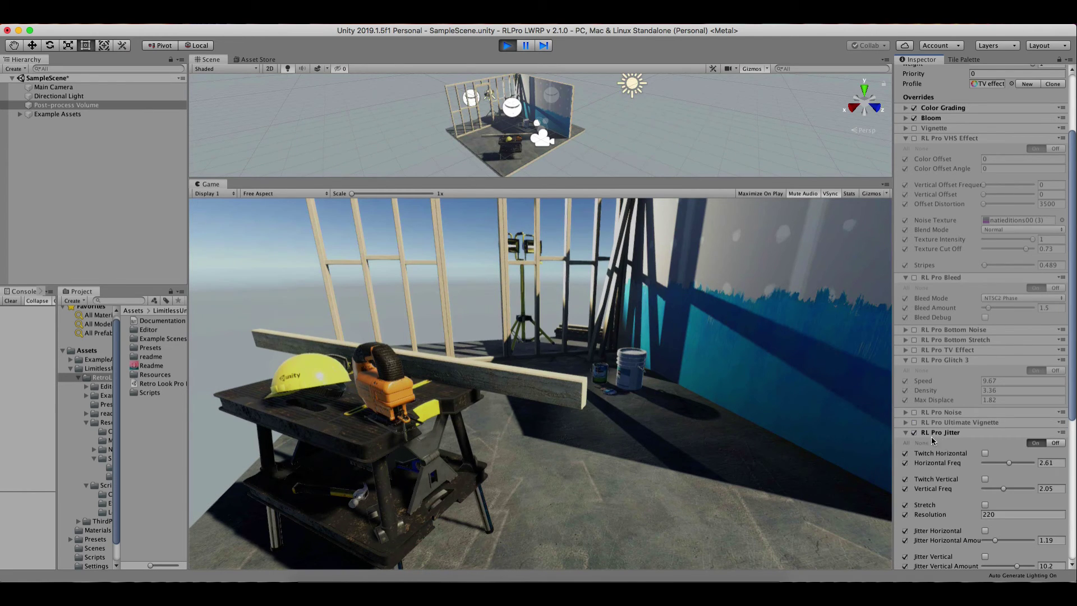
pyautogui.click(986, 453)
pyautogui.scroll(-3, 989, 466)
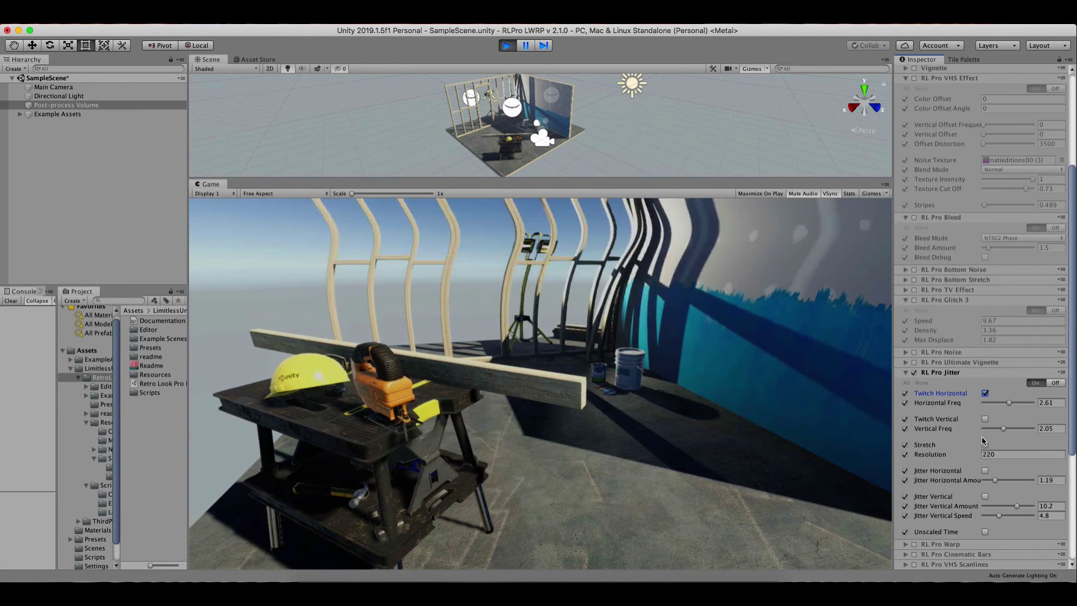
pyautogui.click(985, 393)
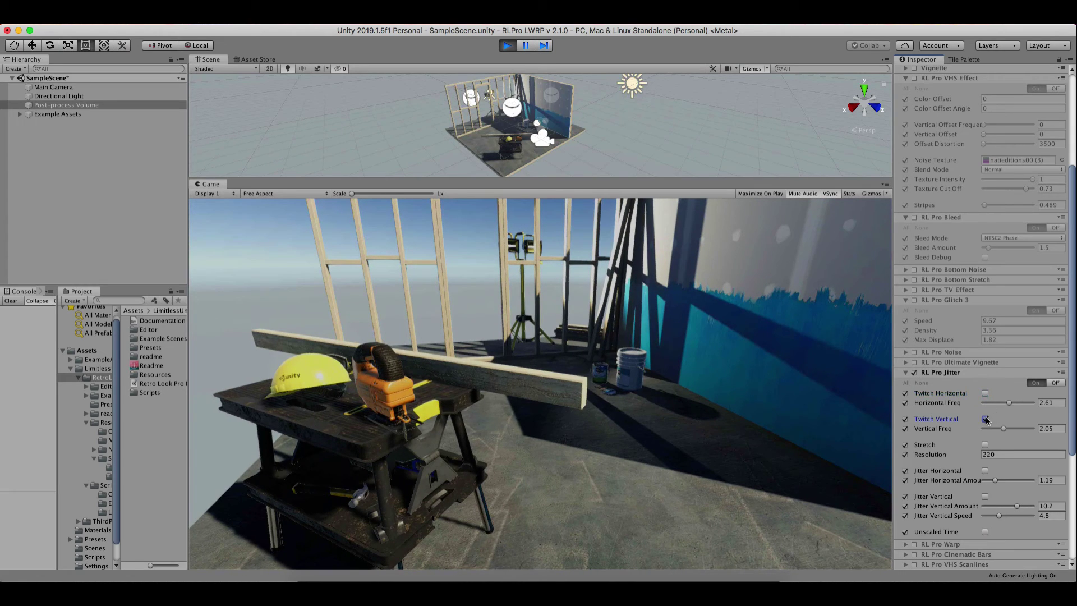
# Set Jitter Vertical Freq to 5 and enable horizontal jitter with amount 0.23.
pyautogui.moveTo(1008, 428); pyautogui.dragTo(1019, 430)
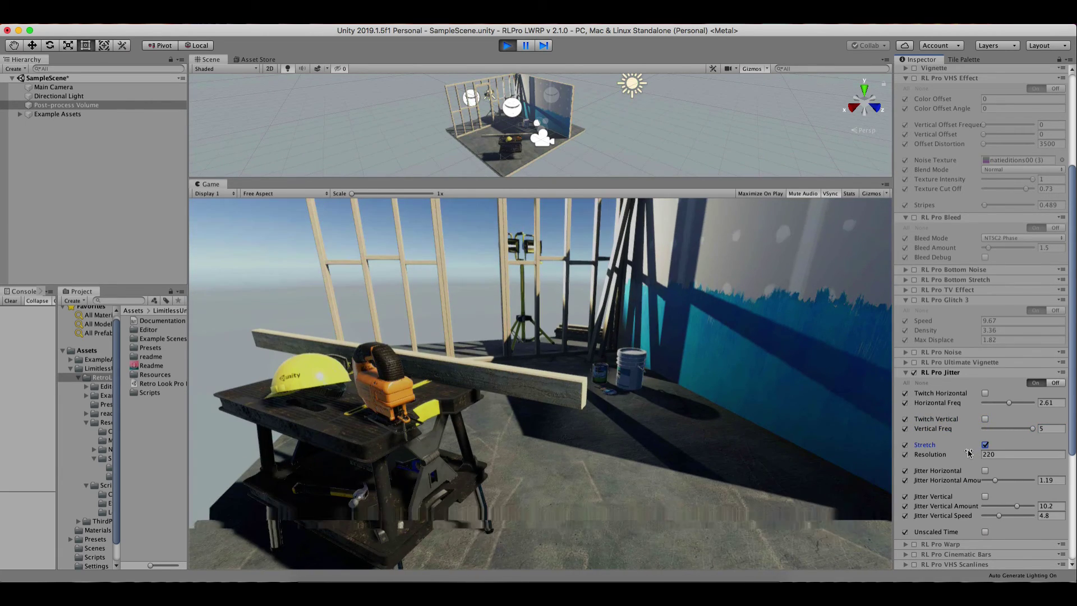
pyautogui.scroll(-3, 976, 452)
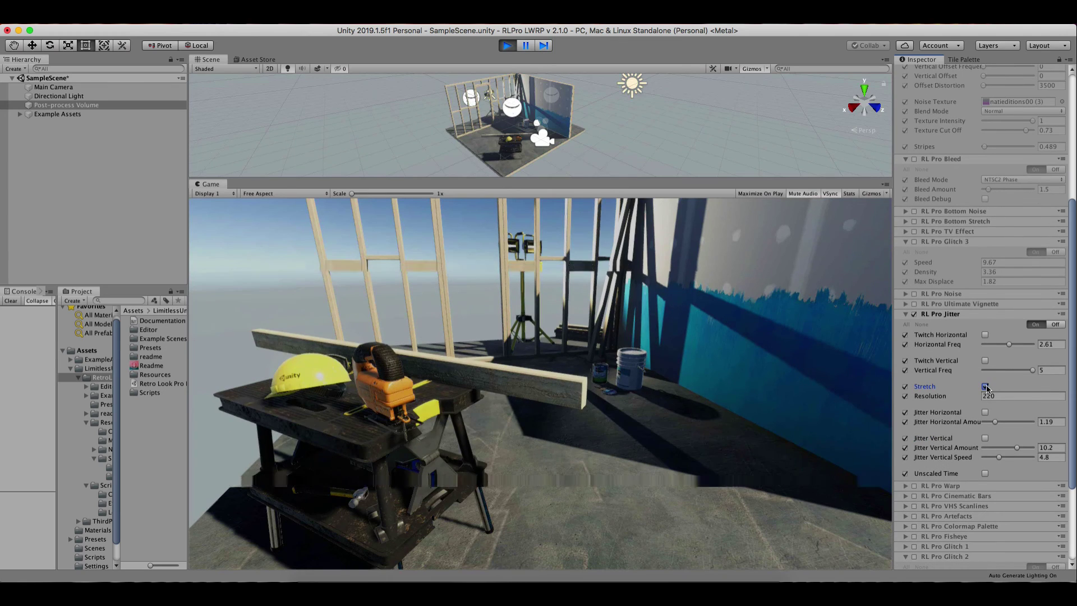
pyautogui.click(986, 412)
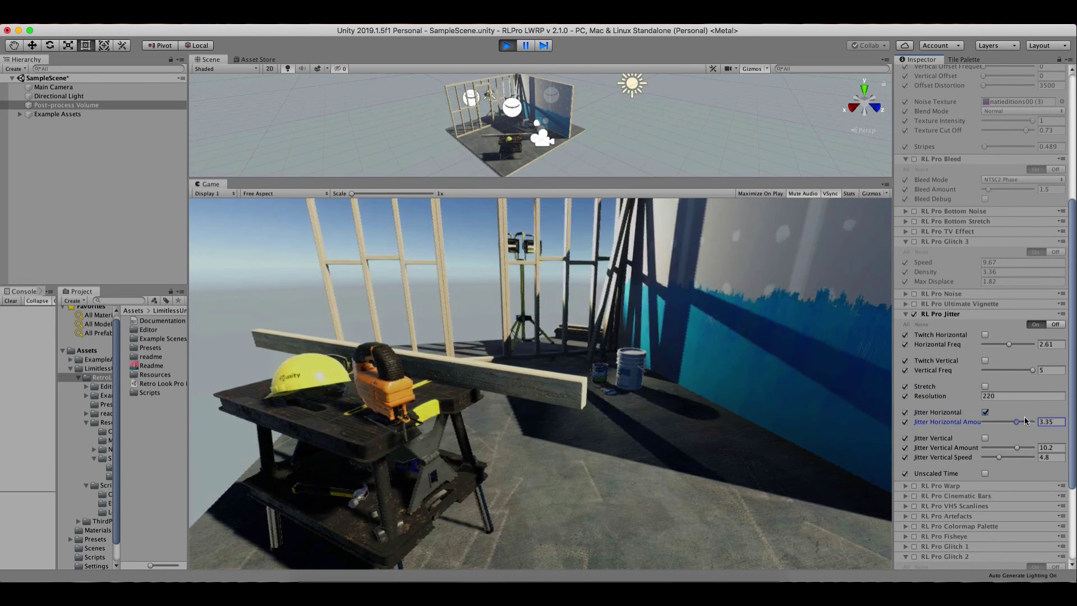
pyautogui.click(987, 422)
pyautogui.moveTo(986, 421); pyautogui.dragTo(984, 420)
# Enable vertical jitter with amount around 14.6 and speed lowered to 4.4, then collapse Jitter.
pyautogui.click(985, 438)
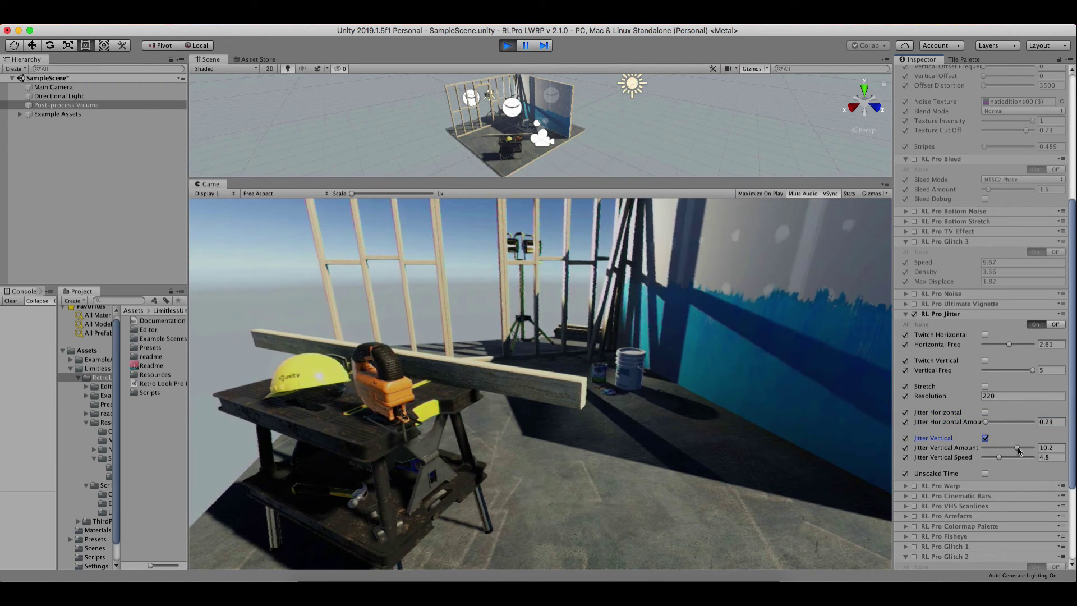
pyautogui.moveTo(1018, 448); pyautogui.dragTo(1032, 447)
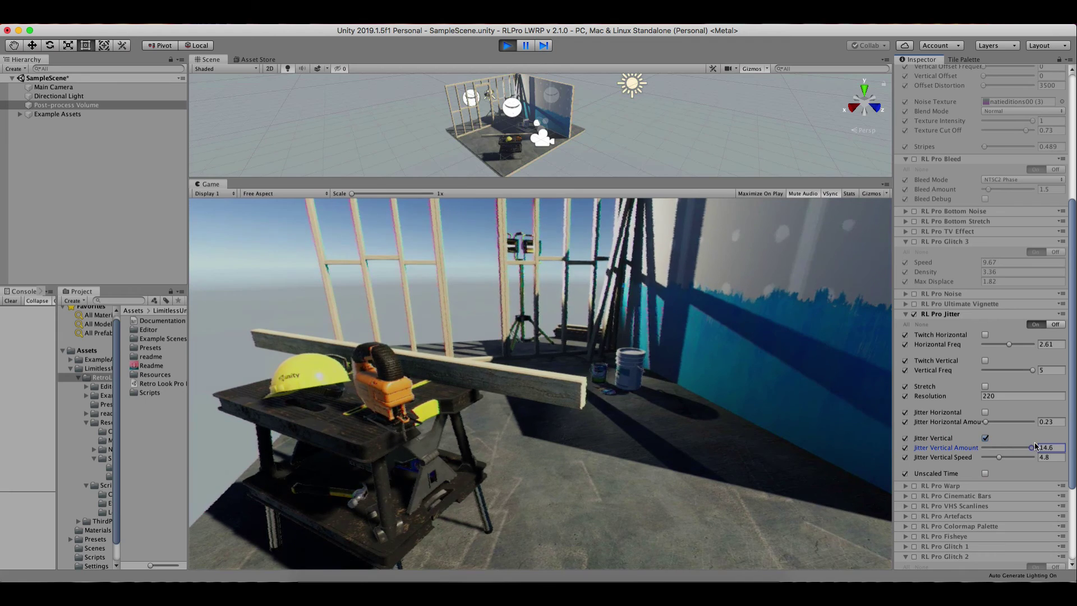
pyautogui.click(1041, 447)
pyautogui.moveTo(1032, 457); pyautogui.dragTo(997, 457)
pyautogui.click(945, 317)
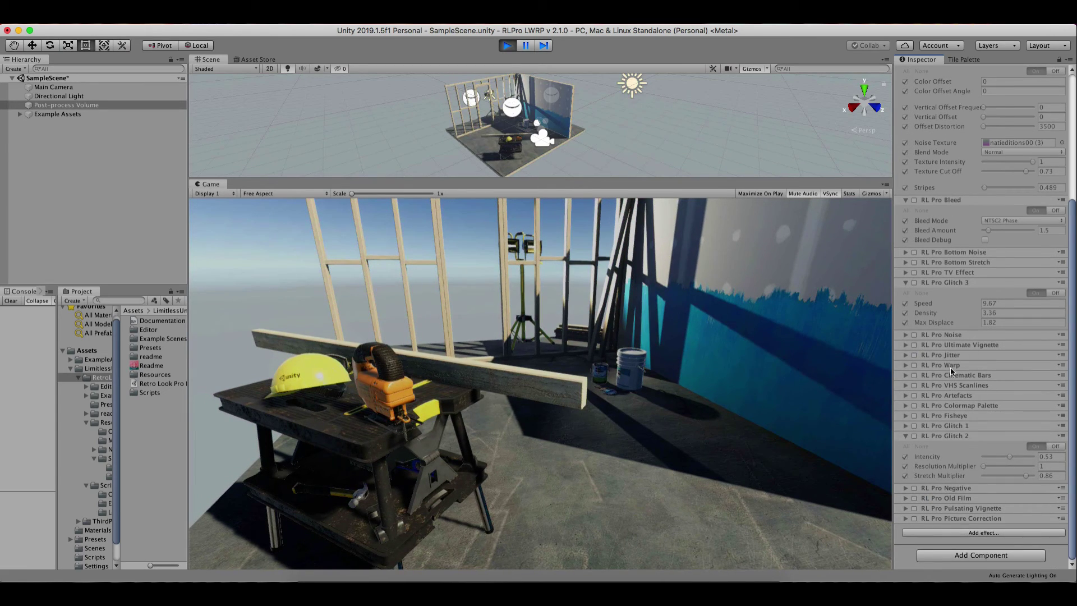
# Try RL Pro Warp as Simple Warp with X 0.51, Y −0.18 and scale 0.32, then disable it.
pyautogui.click(934, 366)
pyautogui.click(915, 365)
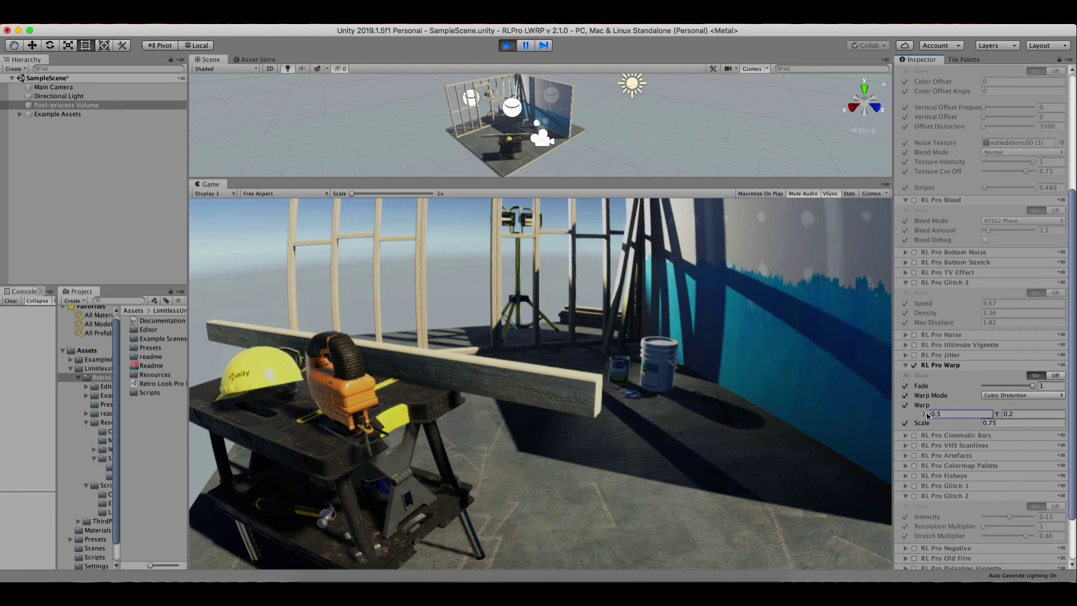
pyautogui.moveTo(928, 415)
pyautogui.mouseDown()
pyautogui.moveTo(977, 432)
pyautogui.moveTo(981, 413)
pyautogui.mouseUp()
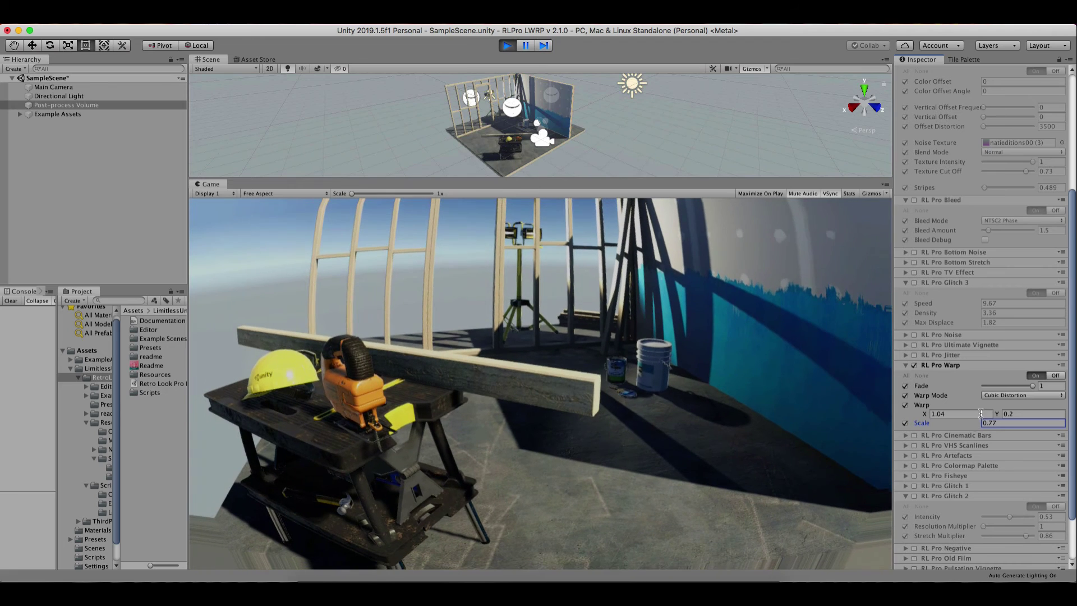
pyautogui.click(1009, 387)
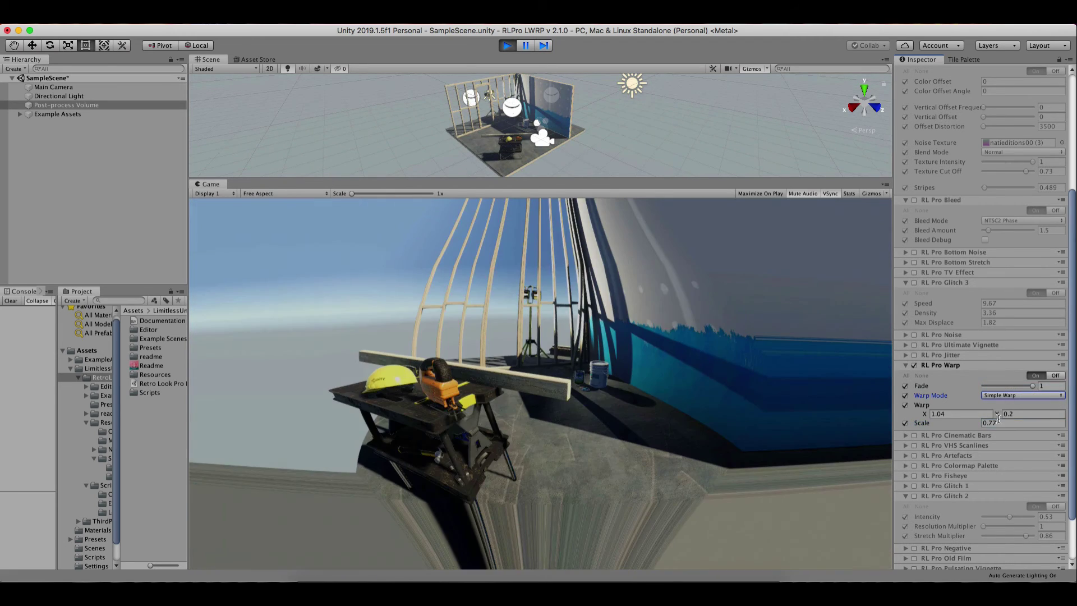
pyautogui.moveTo(970, 424); pyautogui.dragTo(961, 425)
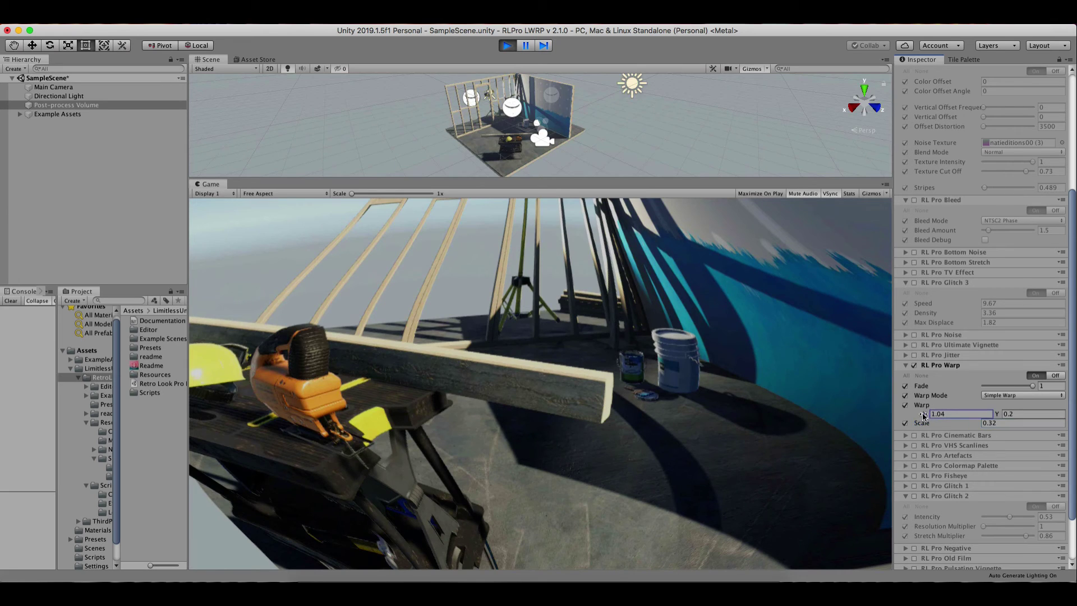
pyautogui.moveTo(924, 416); pyautogui.dragTo(915, 415)
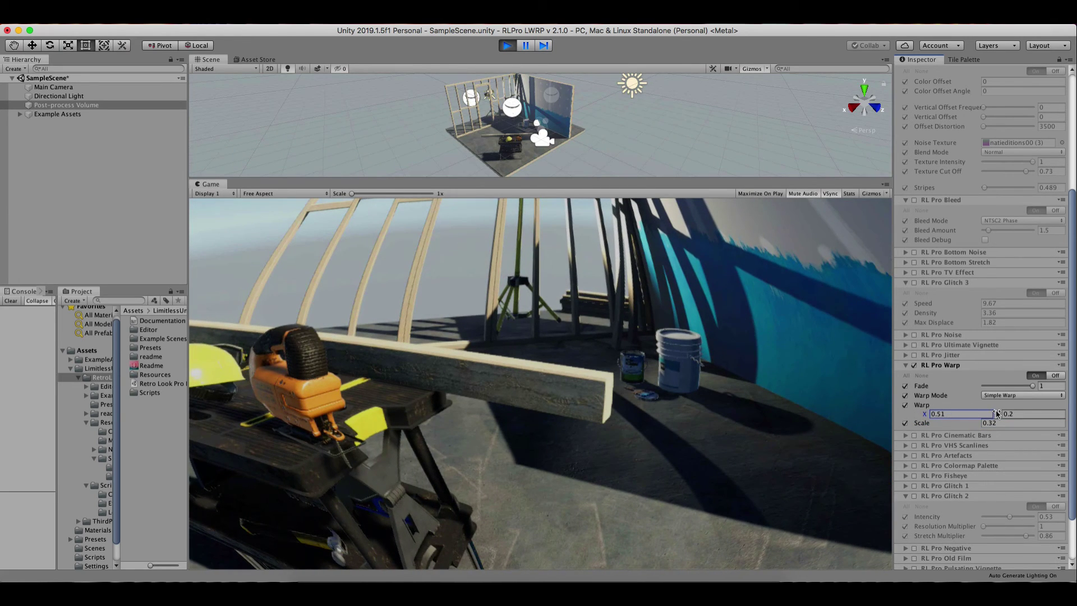
pyautogui.moveTo(1001, 414); pyautogui.dragTo(993, 411)
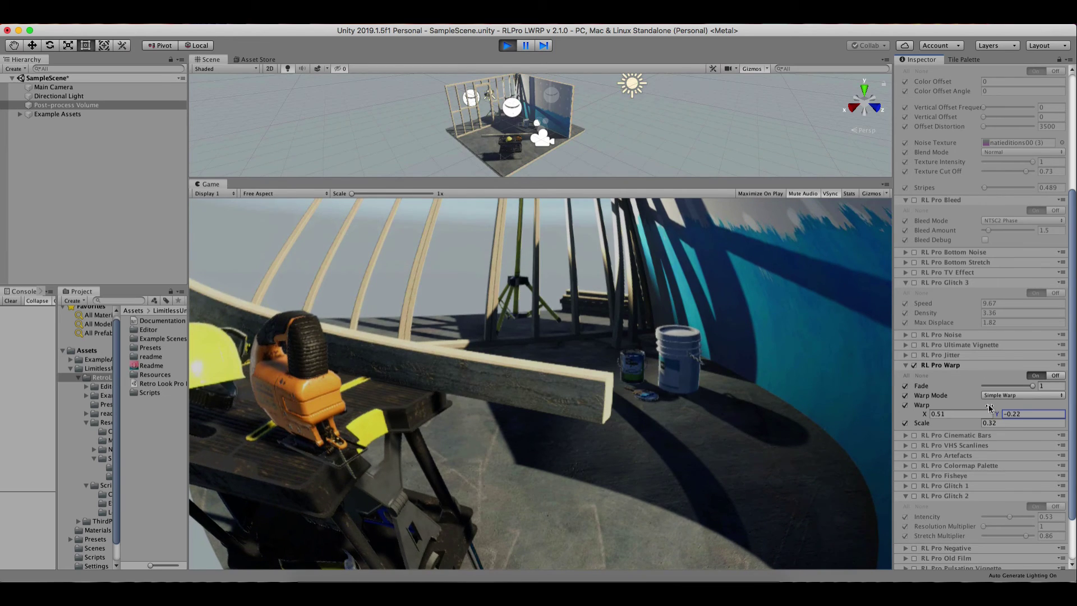
pyautogui.click(916, 365)
pyautogui.click(937, 364)
# Enable Cinematic Bars with bar amount 0.5.
pyautogui.click(914, 374)
pyautogui.click(931, 375)
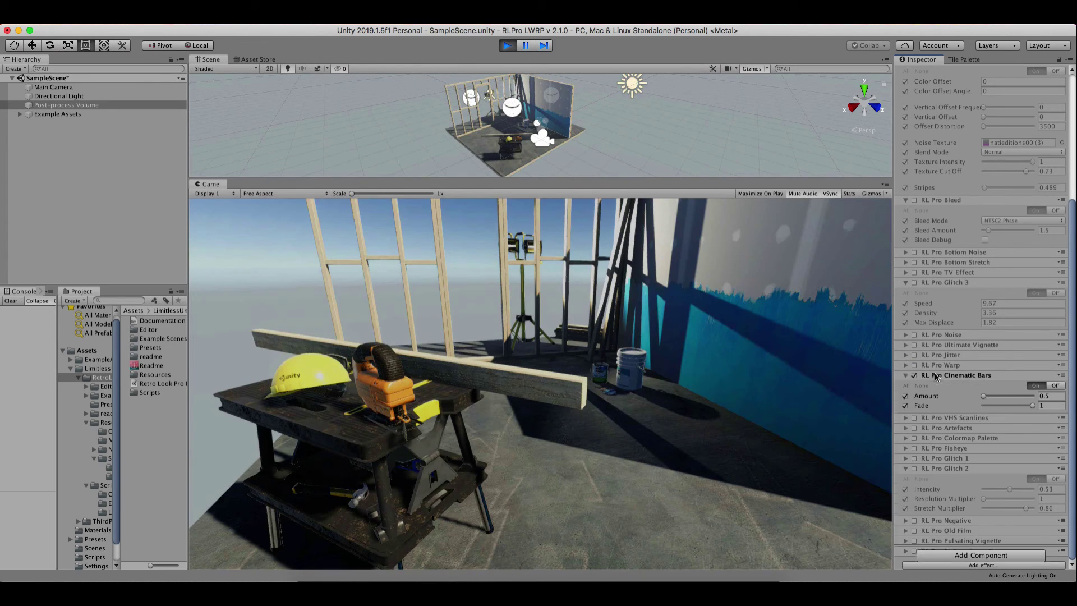
pyautogui.moveTo(994, 397); pyautogui.dragTo(958, 391)
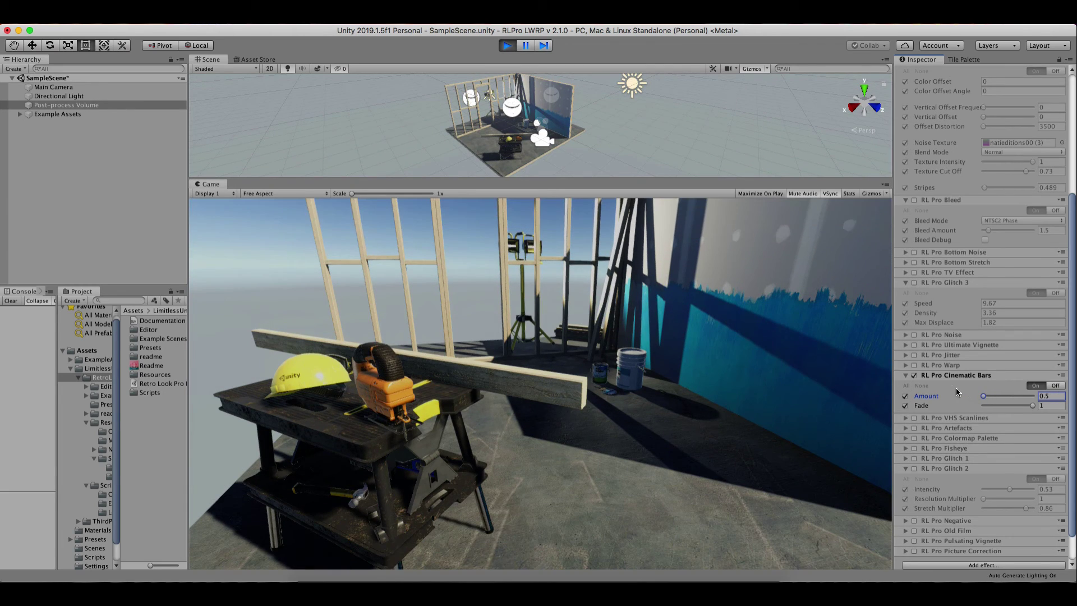
pyautogui.click(936, 375)
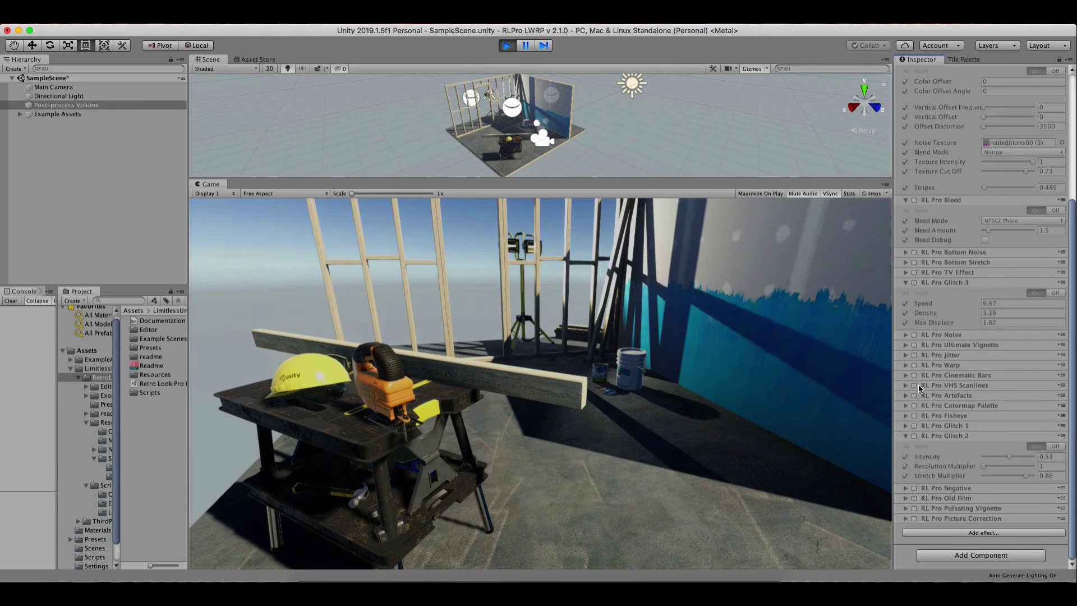
# Enable VHS Scanlines and enter Distortion values 0 and 3500.
pyautogui.click(914, 386)
pyautogui.click(936, 385)
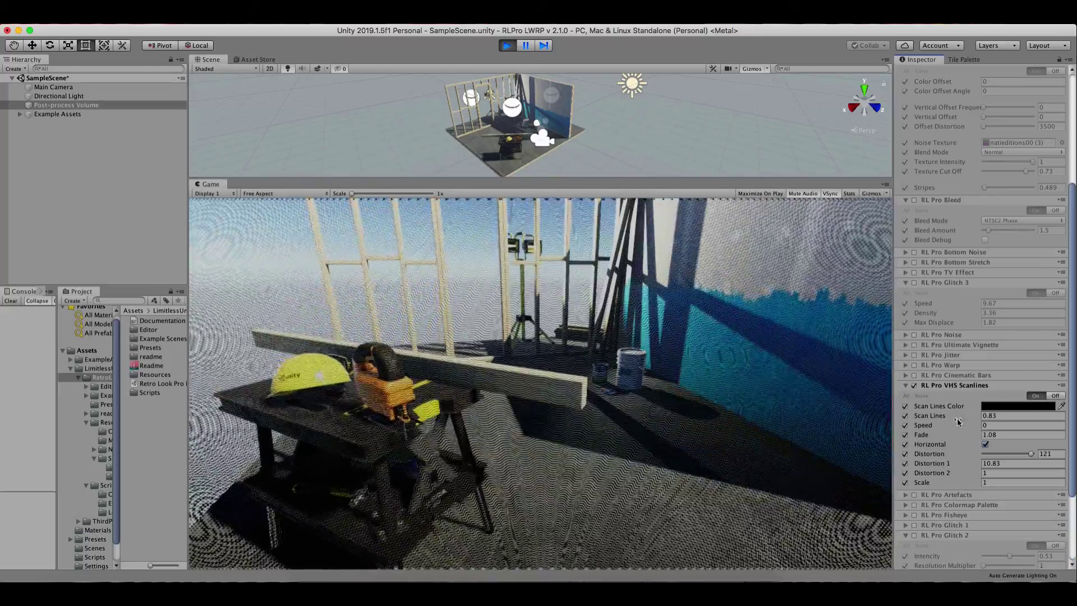
pyautogui.click(1016, 461)
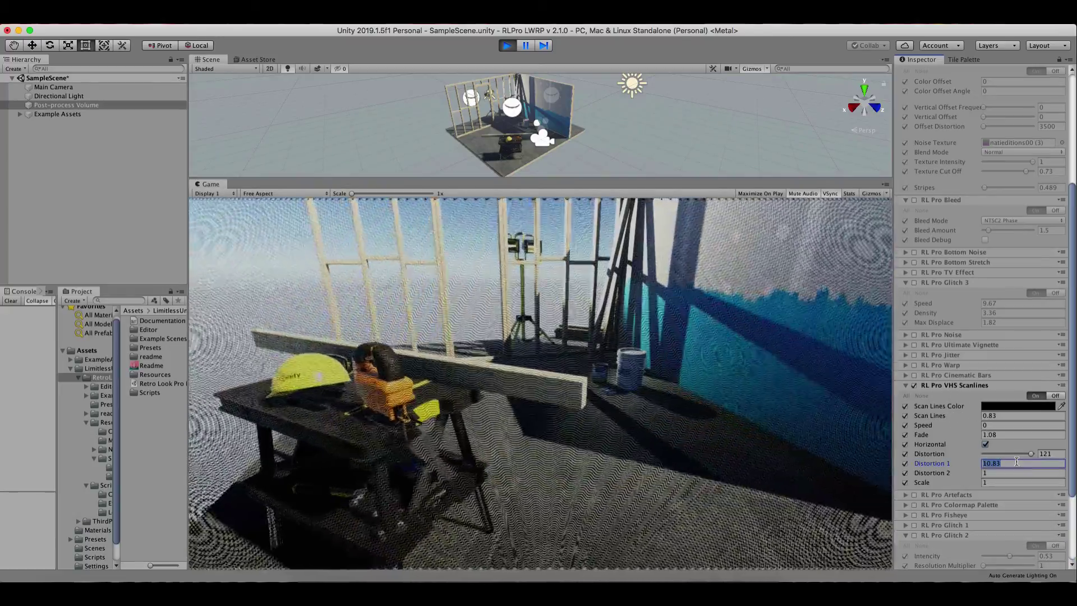
pyautogui.write('0')
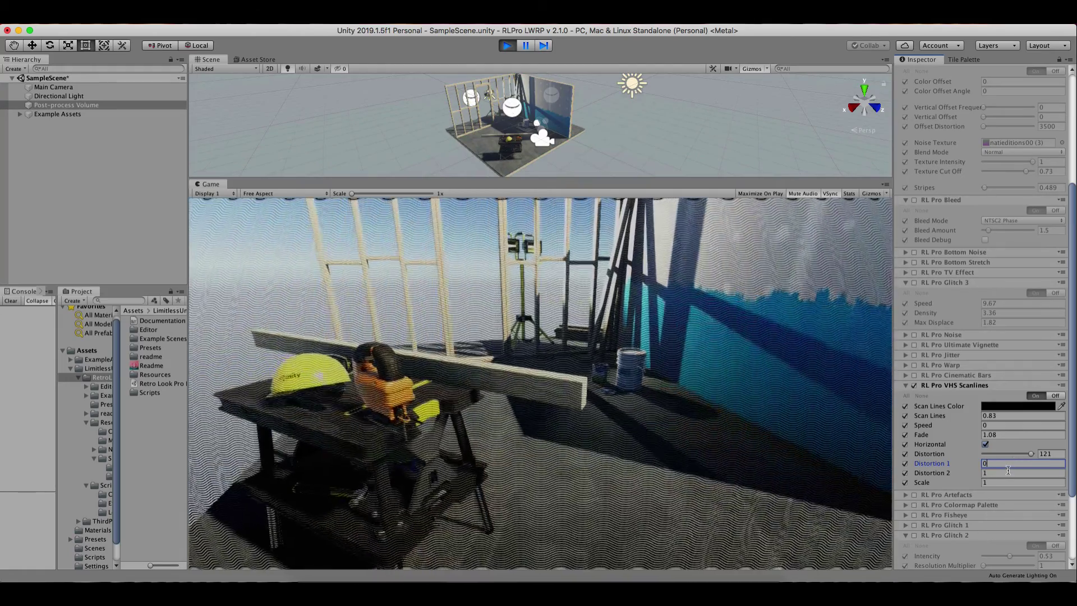
pyautogui.moveTo(1031, 453); pyautogui.dragTo(983, 454)
pyautogui.write('3500')
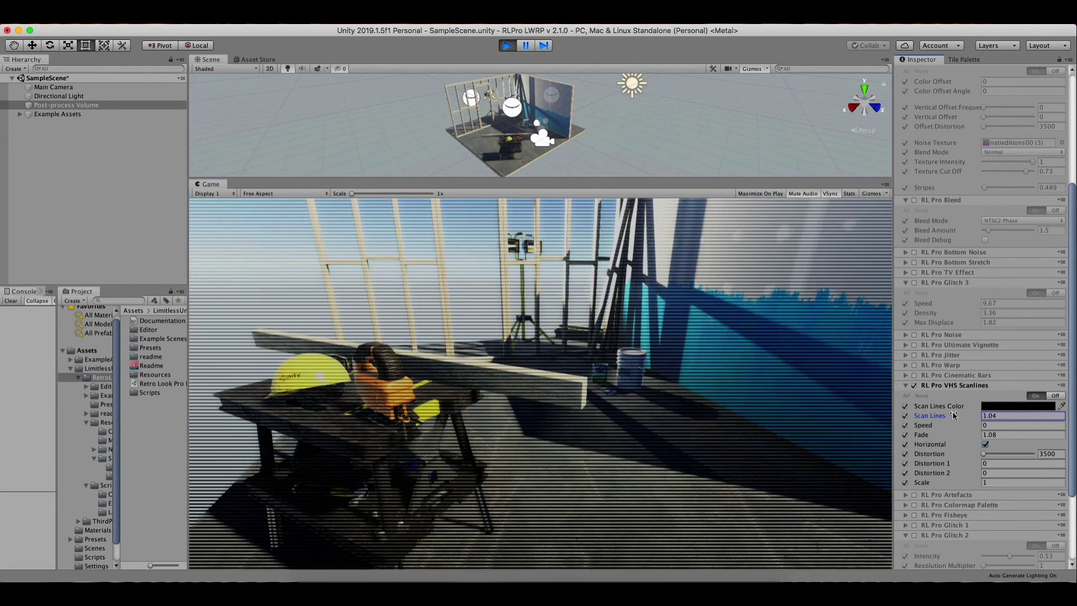
# Thicken and slow the scanlines, make them vertical, with Distortion 41 and Scale 4.76.
pyautogui.moveTo(949, 415); pyautogui.dragTo(965, 416)
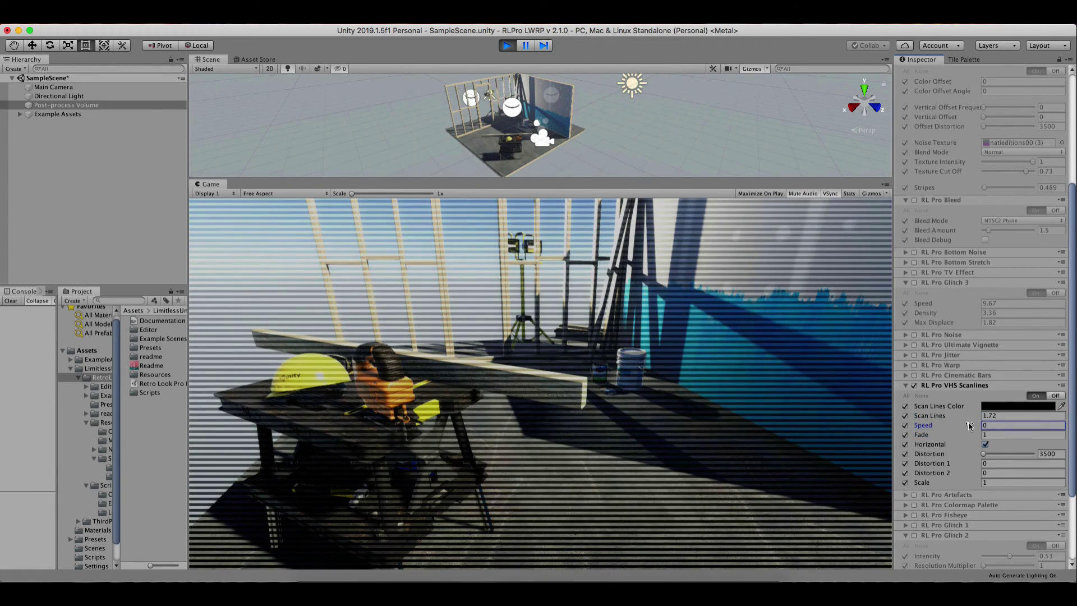
pyautogui.moveTo(970, 426); pyautogui.dragTo(971, 427)
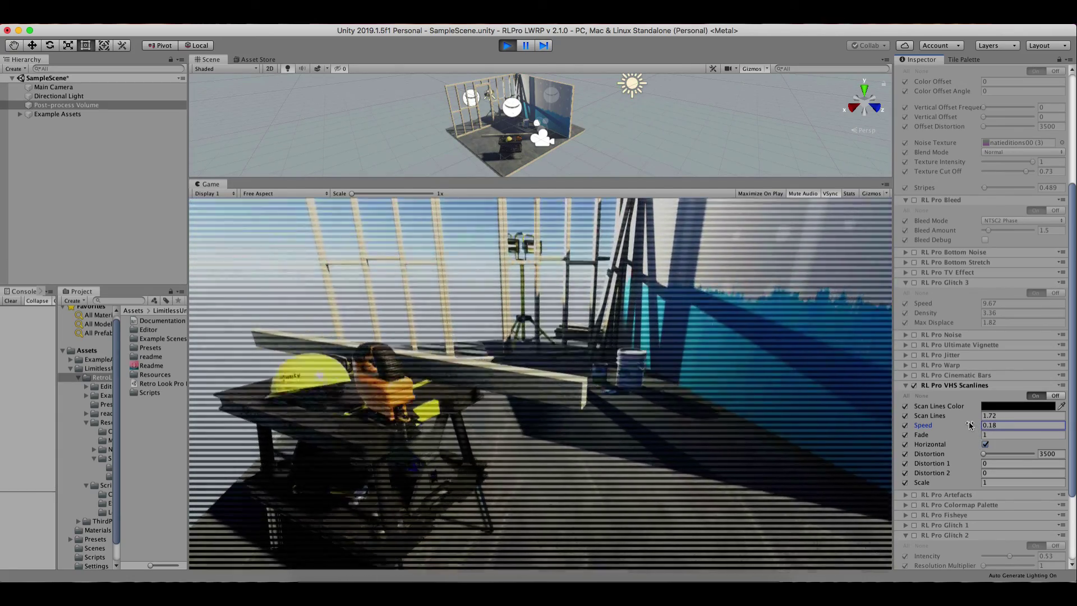
pyautogui.moveTo(971, 428); pyautogui.dragTo(965, 427)
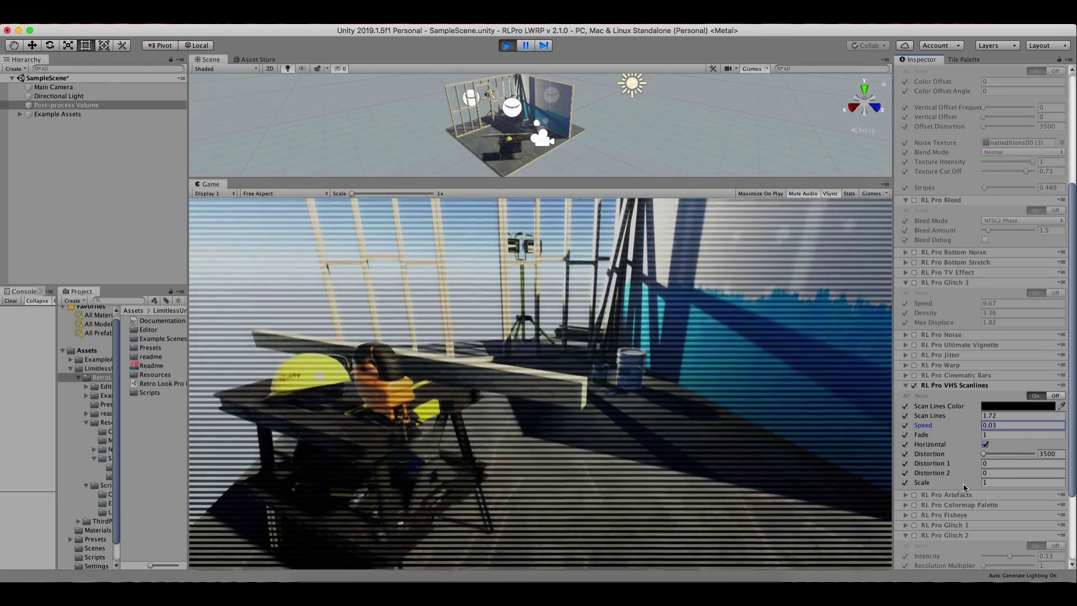
pyautogui.click(985, 444)
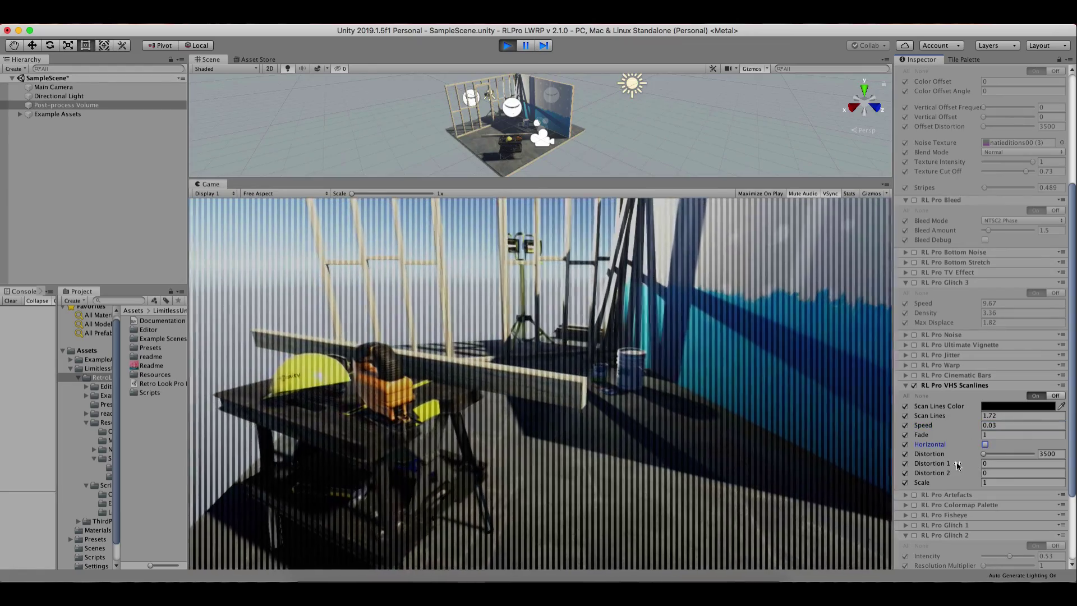
pyautogui.moveTo(958, 466)
pyautogui.mouseDown()
pyautogui.moveTo(946, 478)
pyautogui.moveTo(1020, 465)
pyautogui.mouseUp()
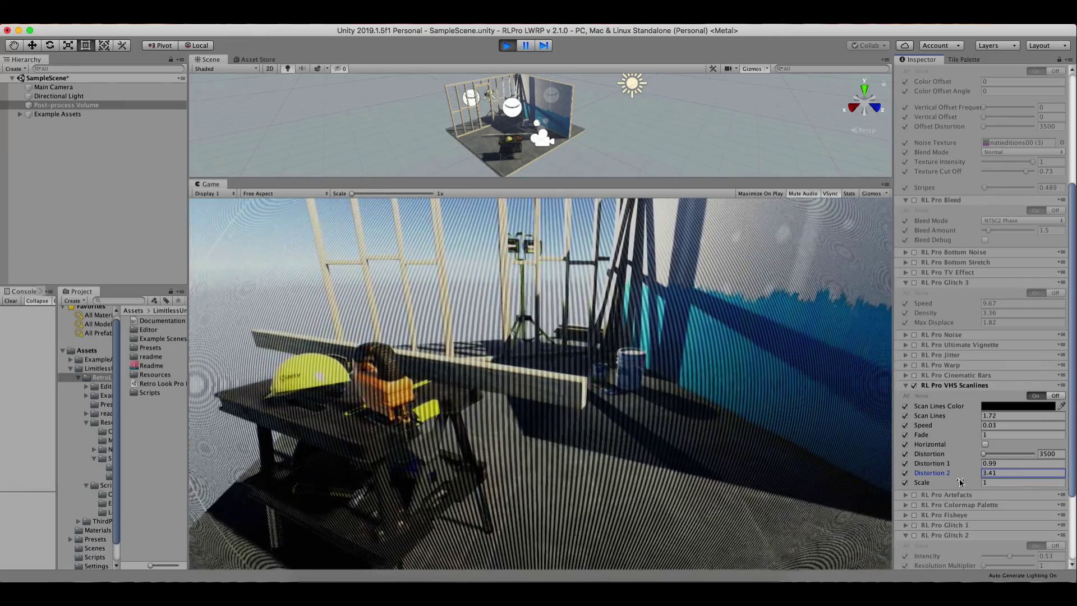
pyautogui.moveTo(983, 453); pyautogui.dragTo(1034, 454)
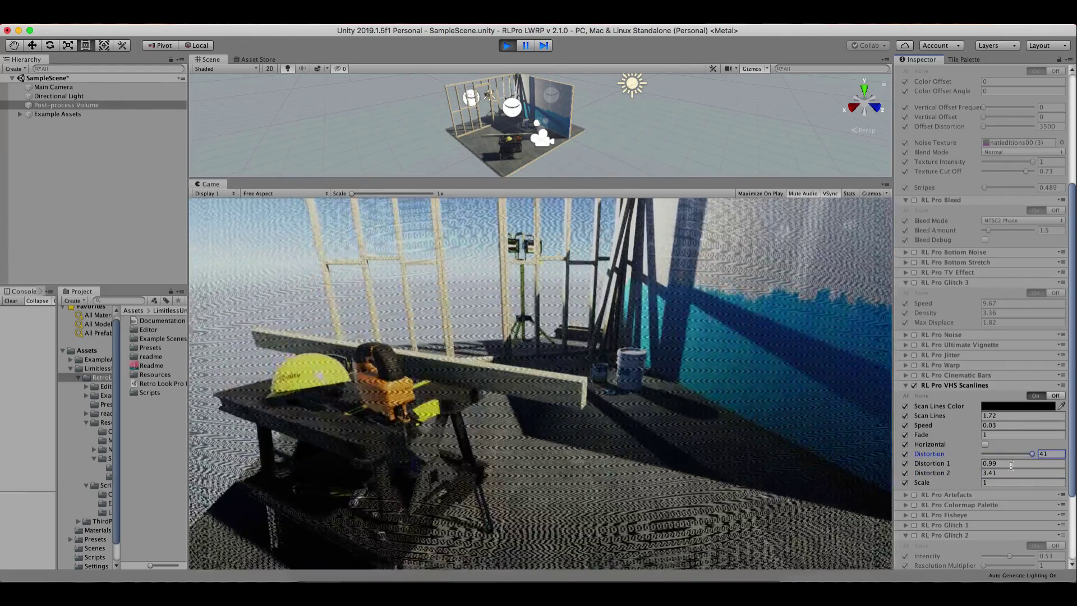
pyautogui.moveTo(957, 481)
pyautogui.mouseDown()
pyautogui.moveTo(936, 482)
pyautogui.moveTo(958, 478)
pyautogui.mouseUp()
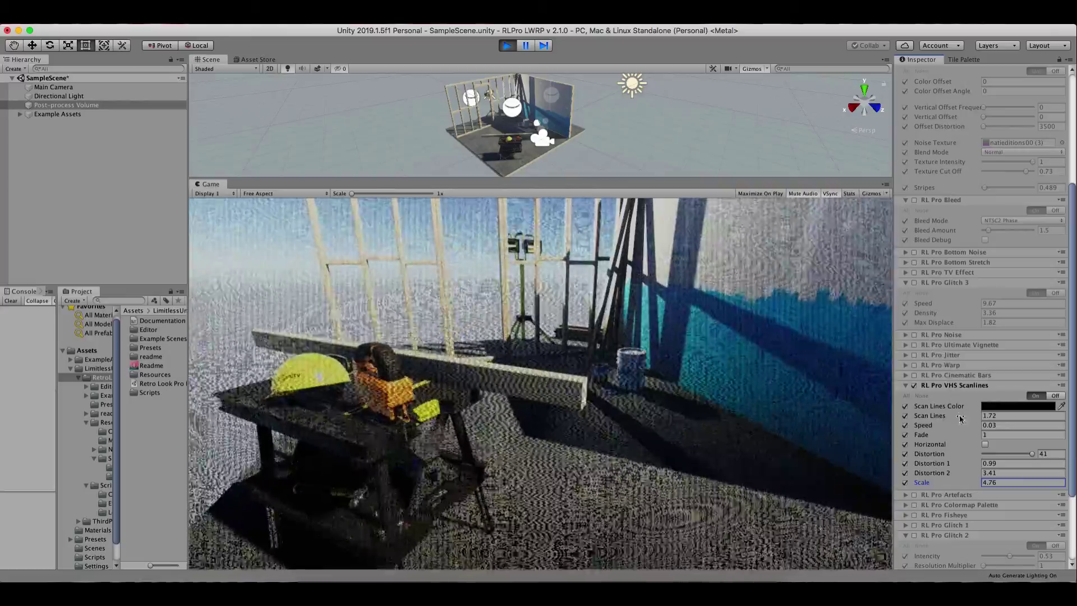
# Color the scanlines bright green, then switch VHS Scanlines off.
pyautogui.click(998, 408)
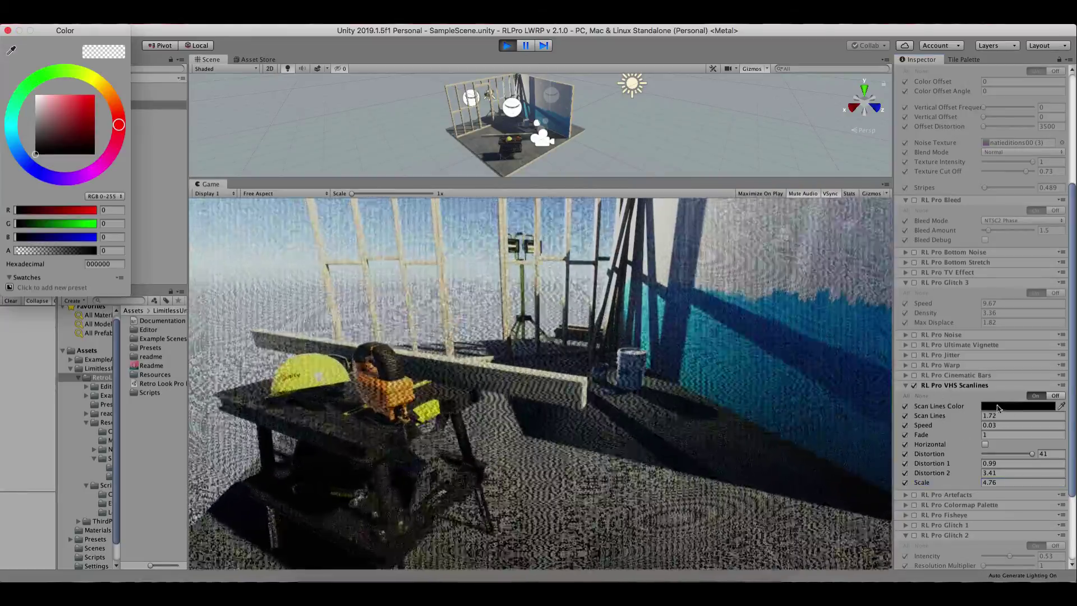
pyautogui.click(85, 116)
pyautogui.moveTo(118, 125)
pyautogui.mouseDown()
pyautogui.moveTo(16, 132)
pyautogui.moveTo(31, 83)
pyautogui.mouseUp()
pyautogui.click(95, 97)
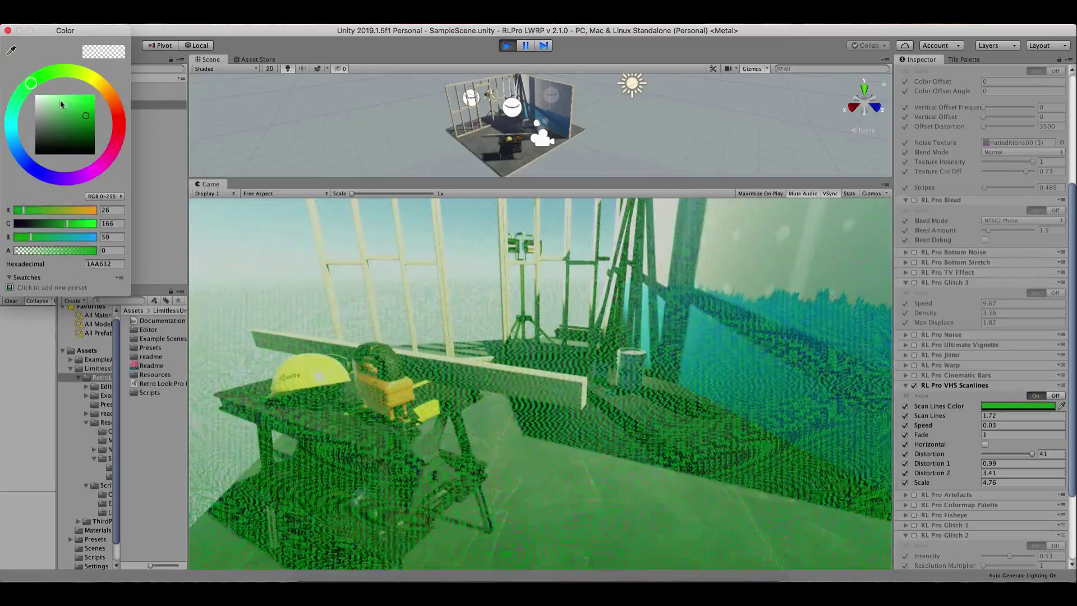
pyautogui.click(957, 404)
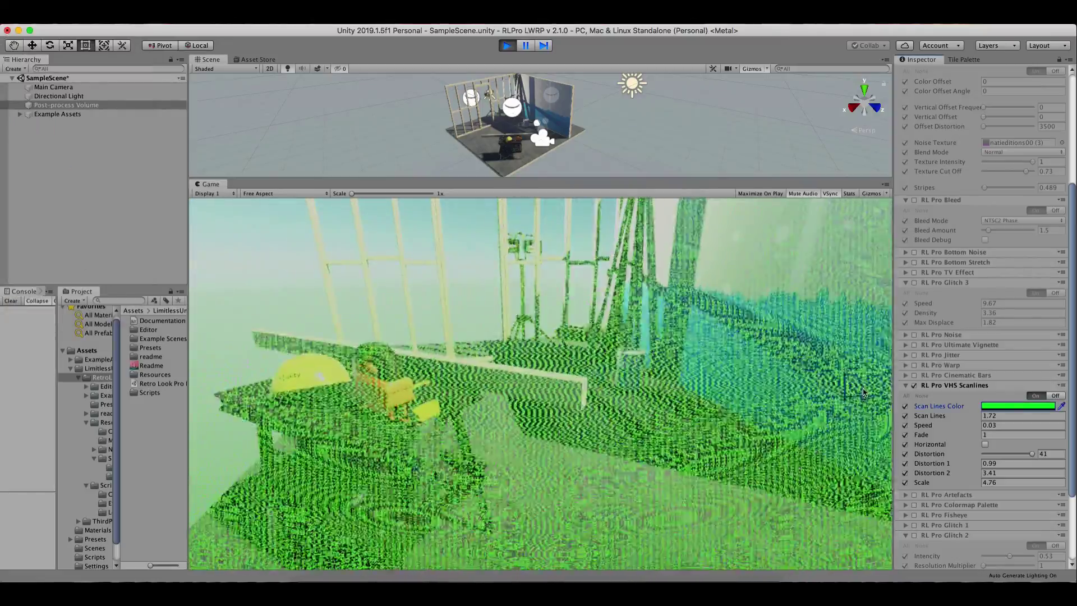
pyautogui.click(915, 385)
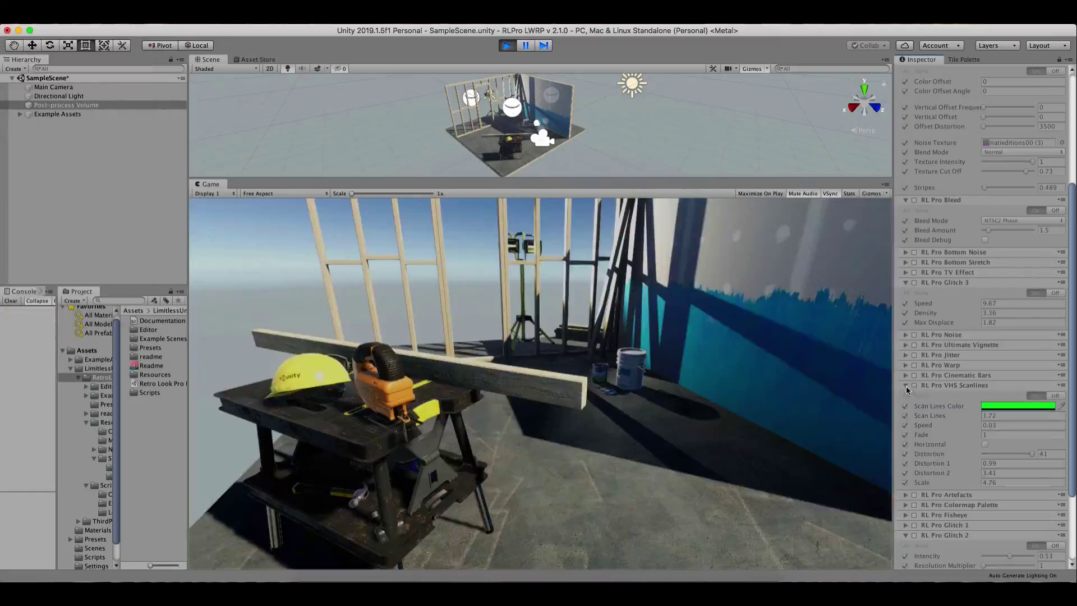
pyautogui.click(906, 385)
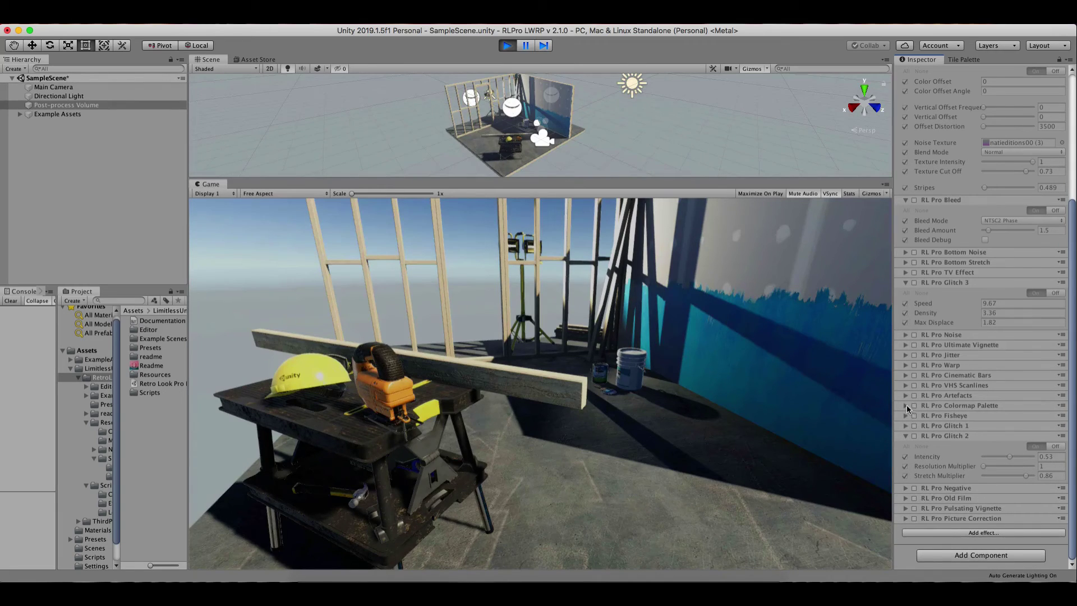
# Enable Colormap Palette, try a larger Pixel Size, and preview the Blue 5 and Cyan 5 presets.
pyautogui.click(915, 405)
pyautogui.click(906, 405)
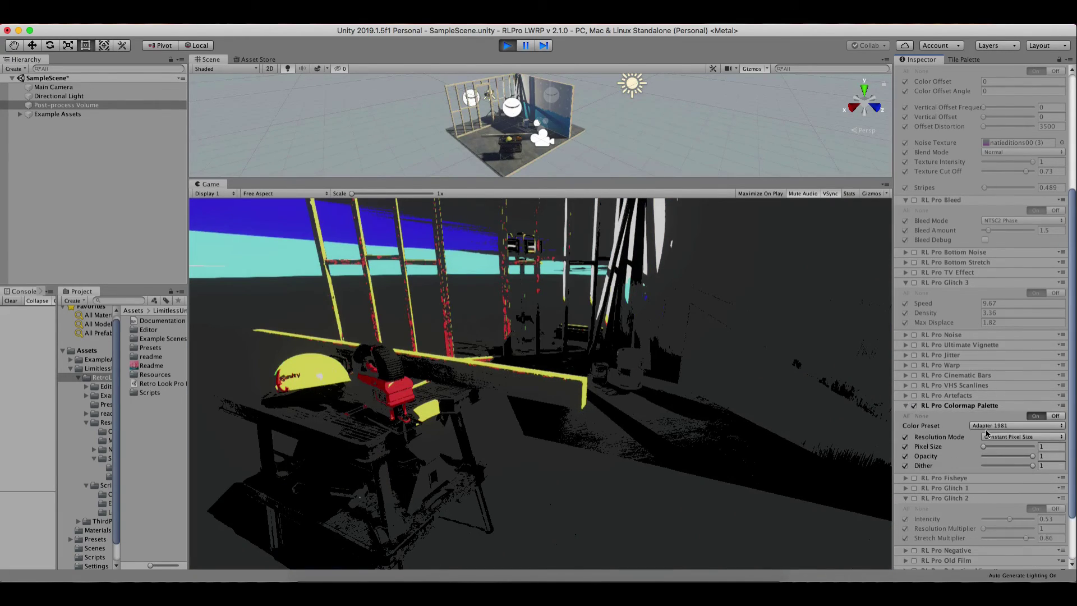
pyautogui.moveTo(985, 448); pyautogui.dragTo(1039, 461)
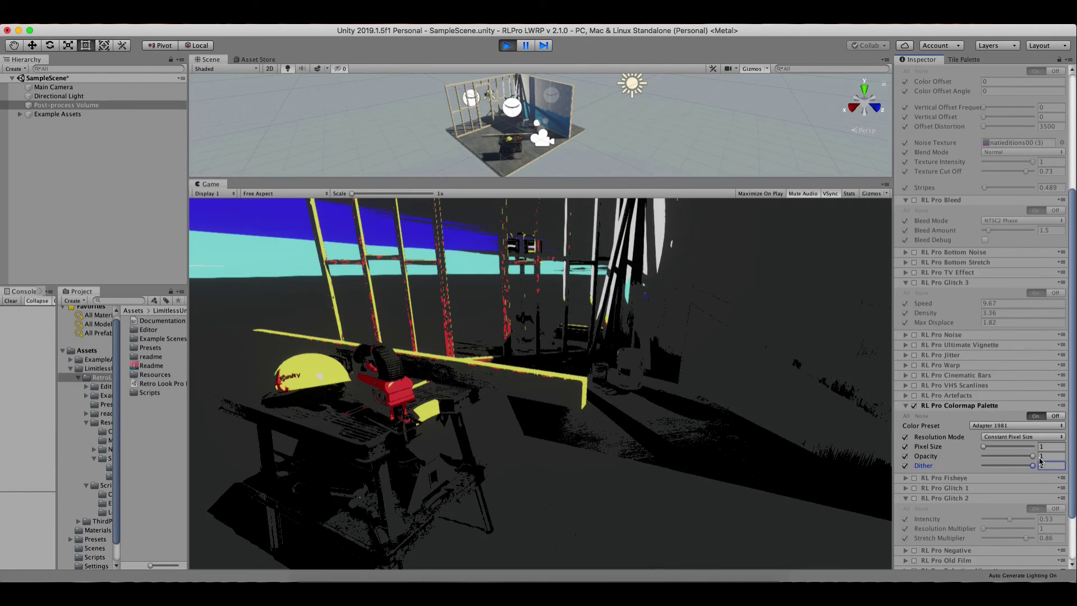
pyautogui.click(1028, 427)
pyautogui.click(1007, 440)
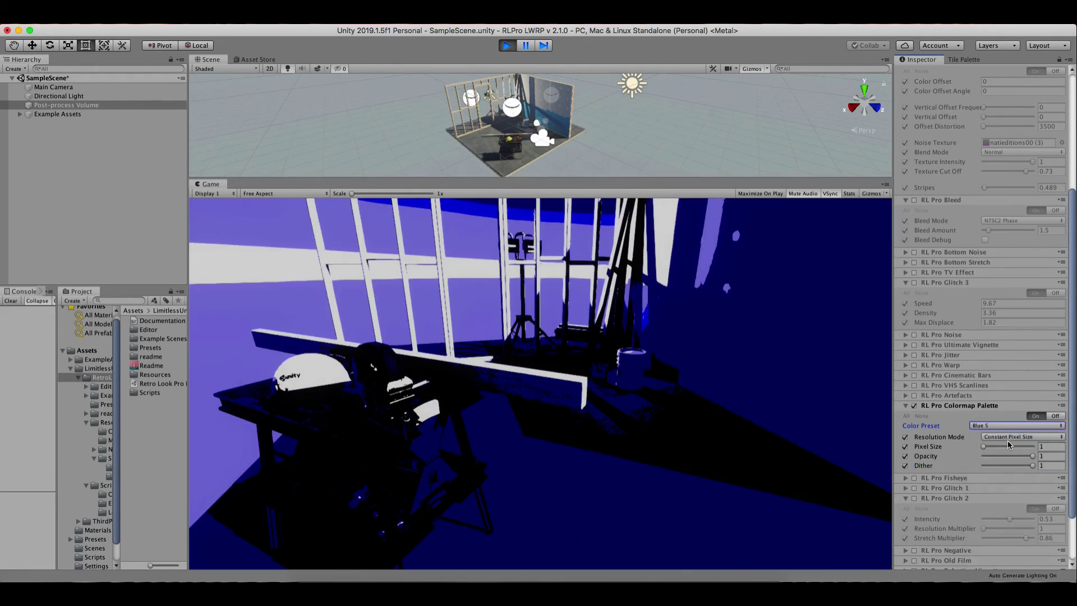
pyautogui.click(1016, 430)
pyautogui.click(1017, 480)
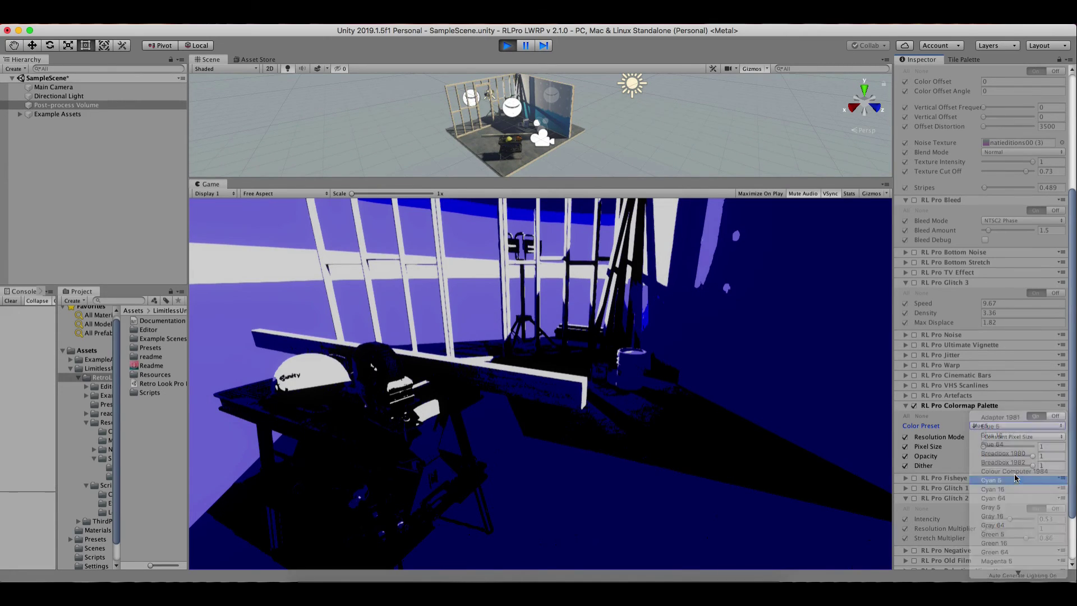
# Preview Gray 16 and Magenta 5, then settle on The Big 1977 at opacity 0.55.
pyautogui.click(1004, 427)
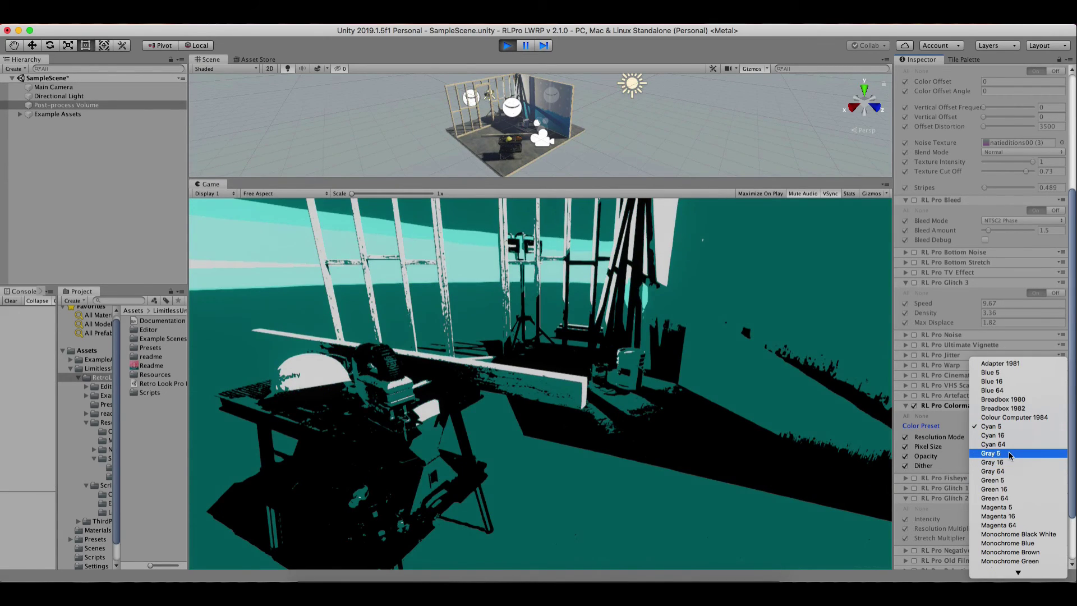
pyautogui.click(1010, 457)
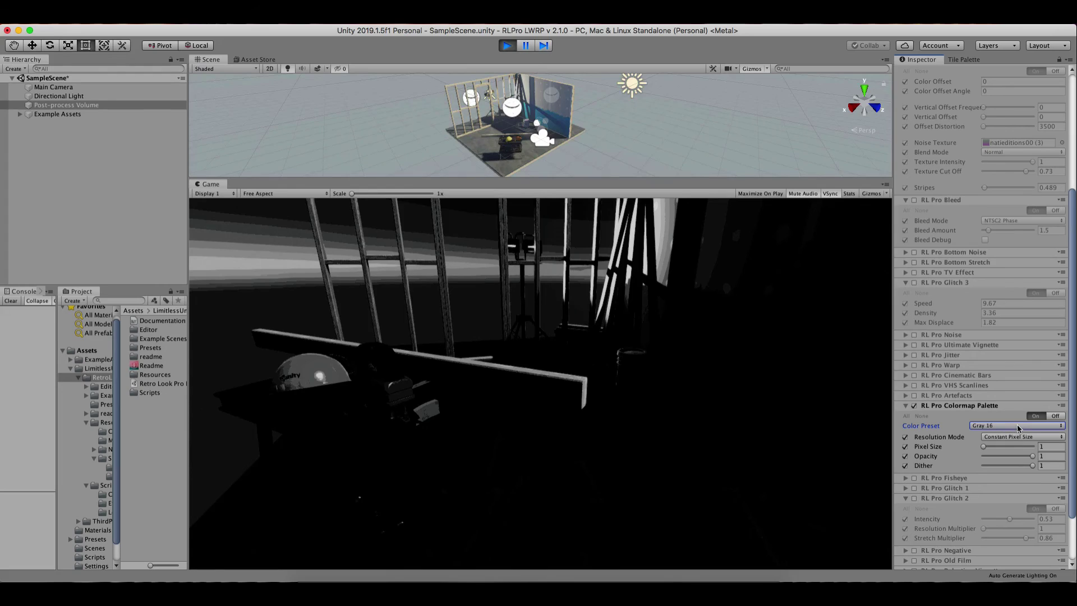
pyautogui.click(1018, 427)
pyautogui.click(1007, 471)
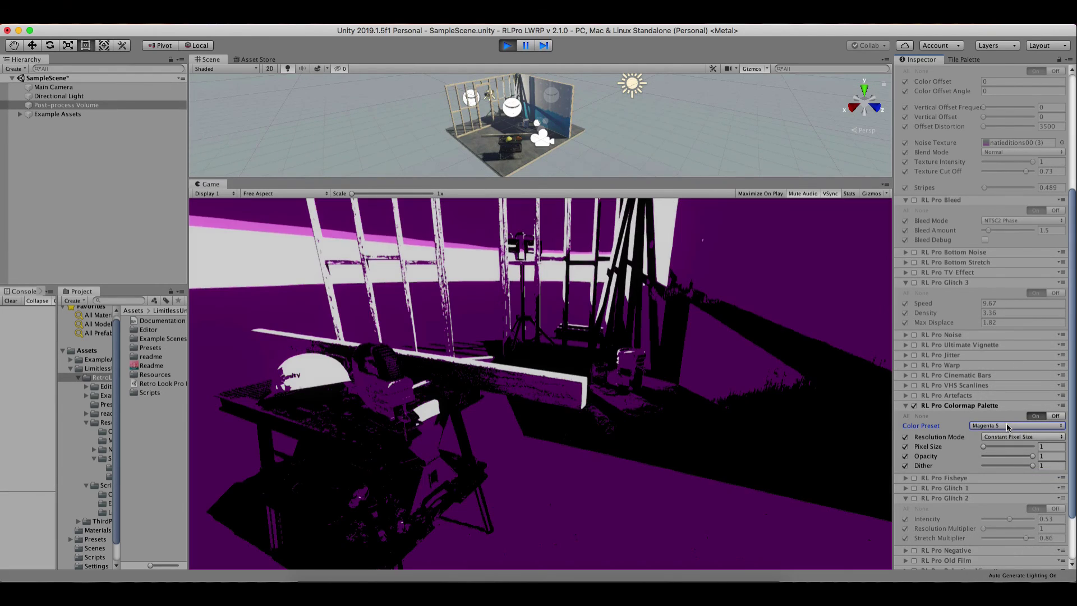
pyautogui.click(1008, 427)
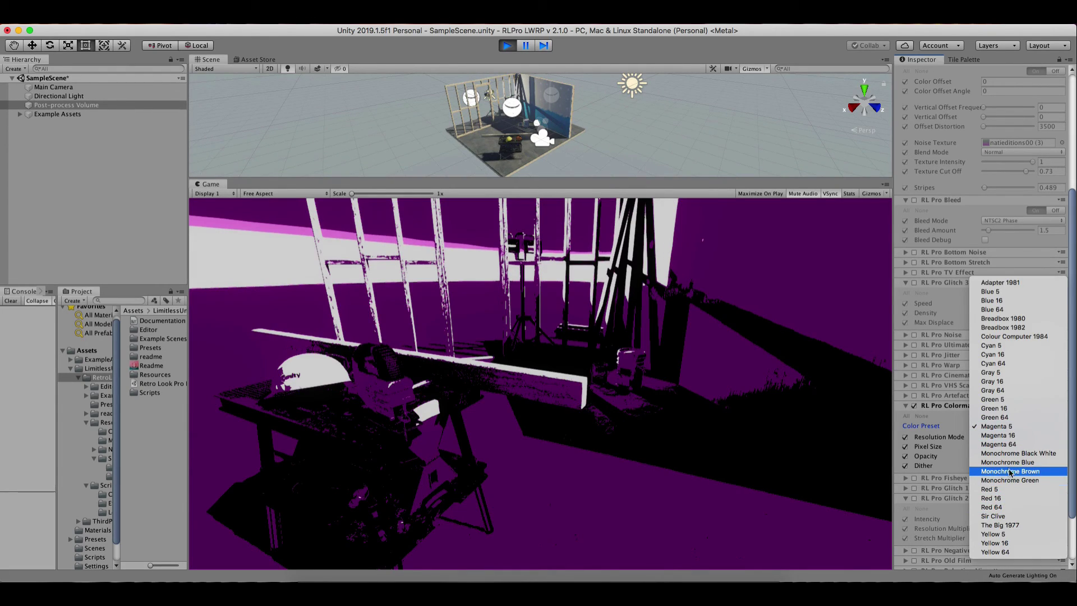
pyautogui.click(1006, 525)
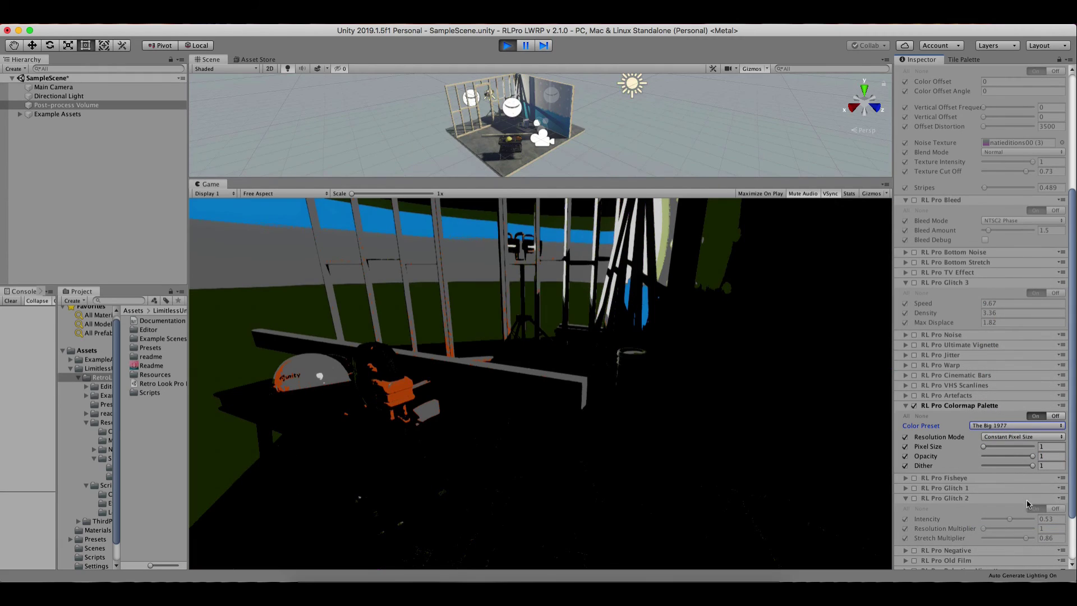
pyautogui.moveTo(1013, 452)
pyautogui.mouseDown()
pyautogui.moveTo(993, 465)
pyautogui.moveTo(1015, 450)
pyautogui.moveTo(986, 448)
pyautogui.mouseUp()
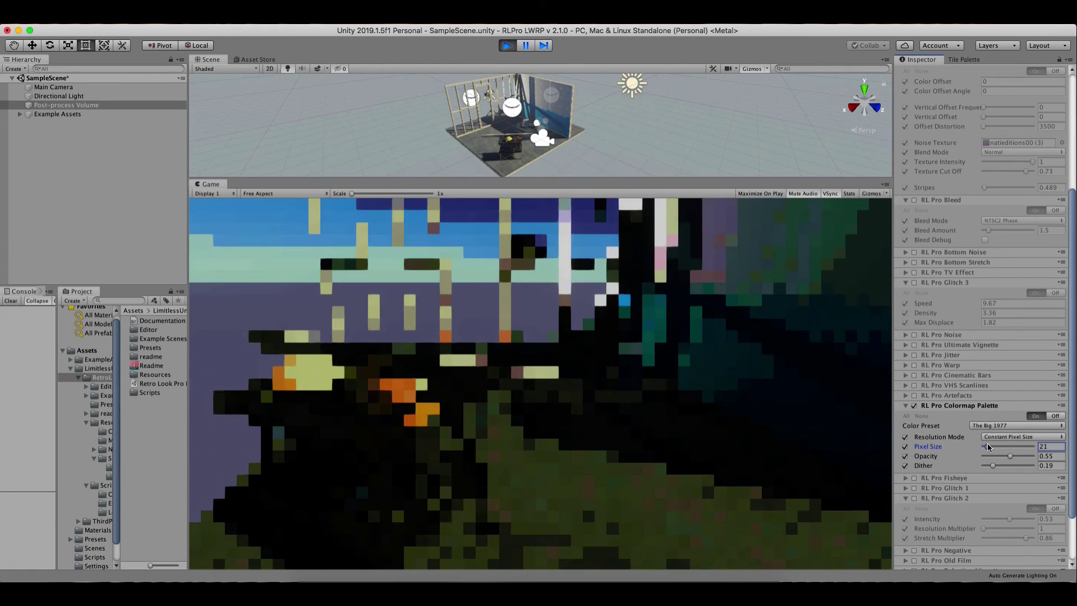
# Disable Colormap Palette and preview RL Pro Negative at luminosity 1.32, then turn it off.
pyautogui.click(913, 406)
pyautogui.click(937, 403)
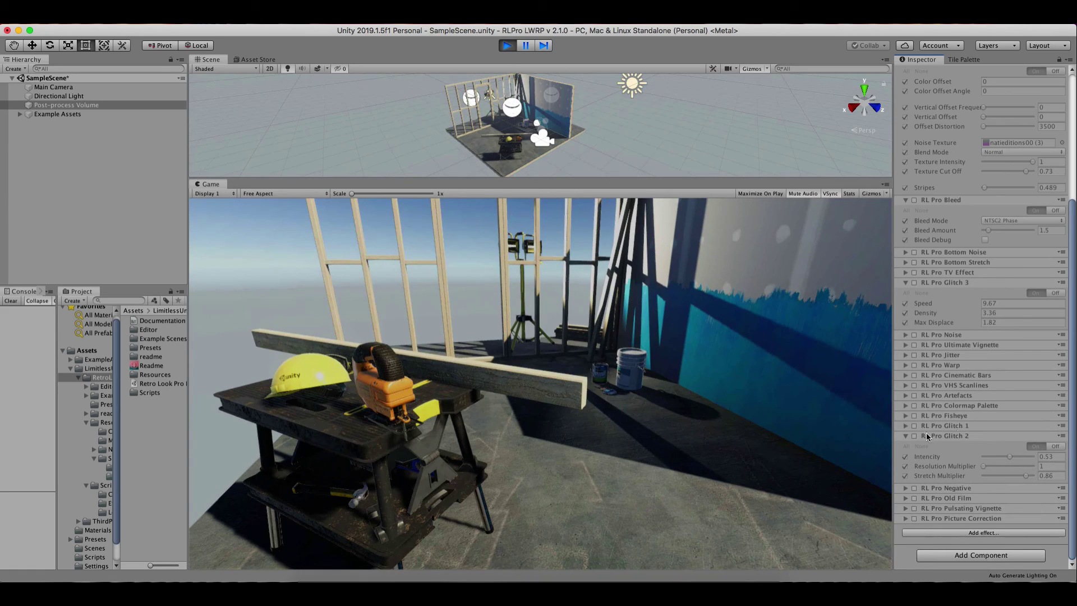
pyautogui.click(913, 487)
pyautogui.click(905, 487)
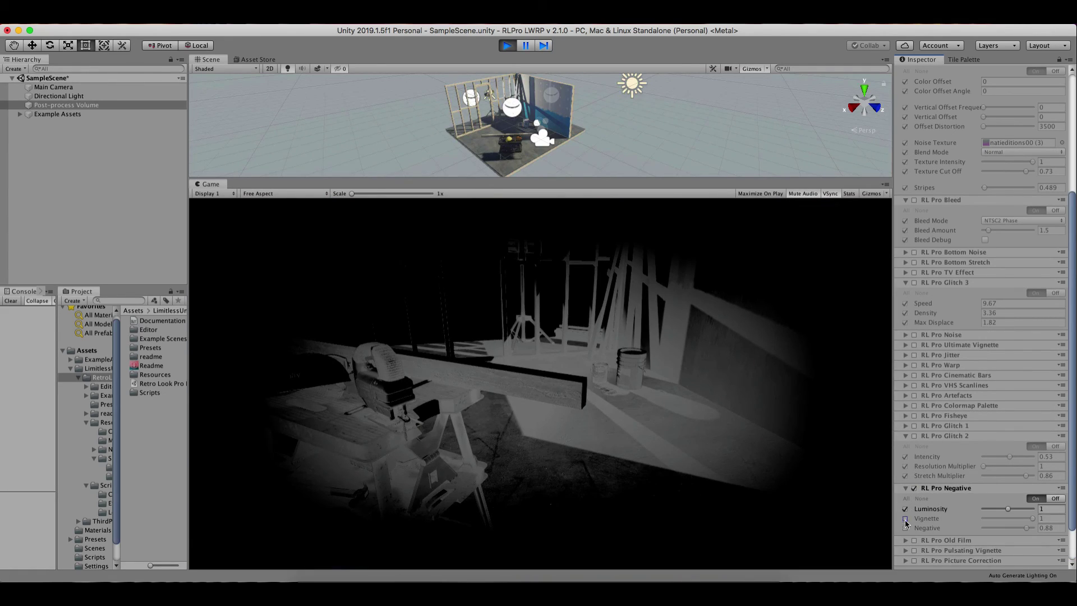
pyautogui.moveTo(1008, 508)
pyautogui.mouseDown()
pyautogui.moveTo(1023, 524)
pyautogui.moveTo(1009, 527)
pyautogui.moveTo(1032, 527)
pyautogui.mouseUp()
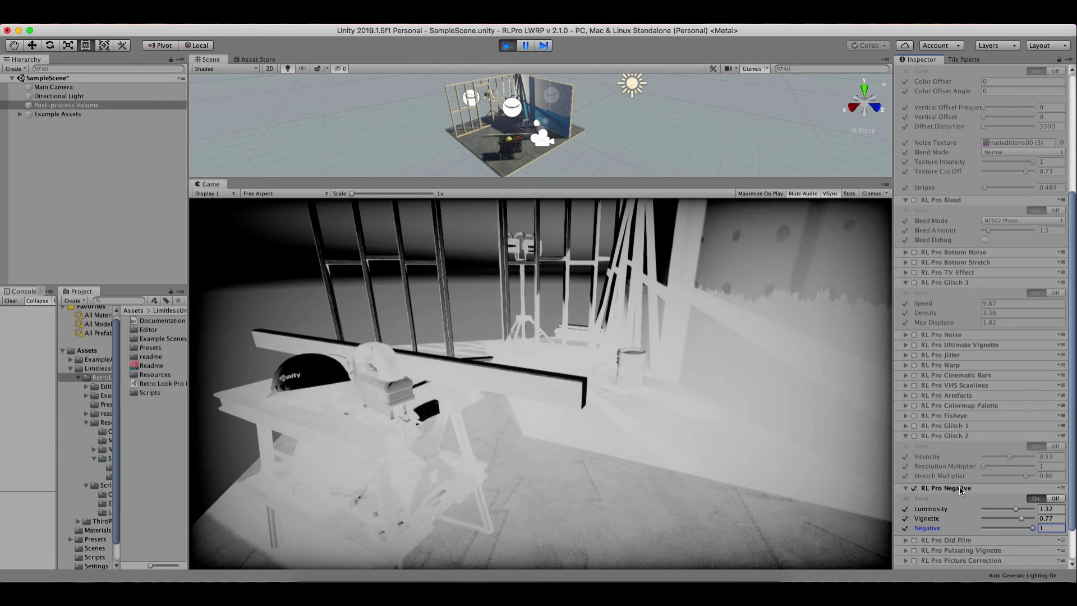
pyautogui.click(914, 488)
pyautogui.click(934, 488)
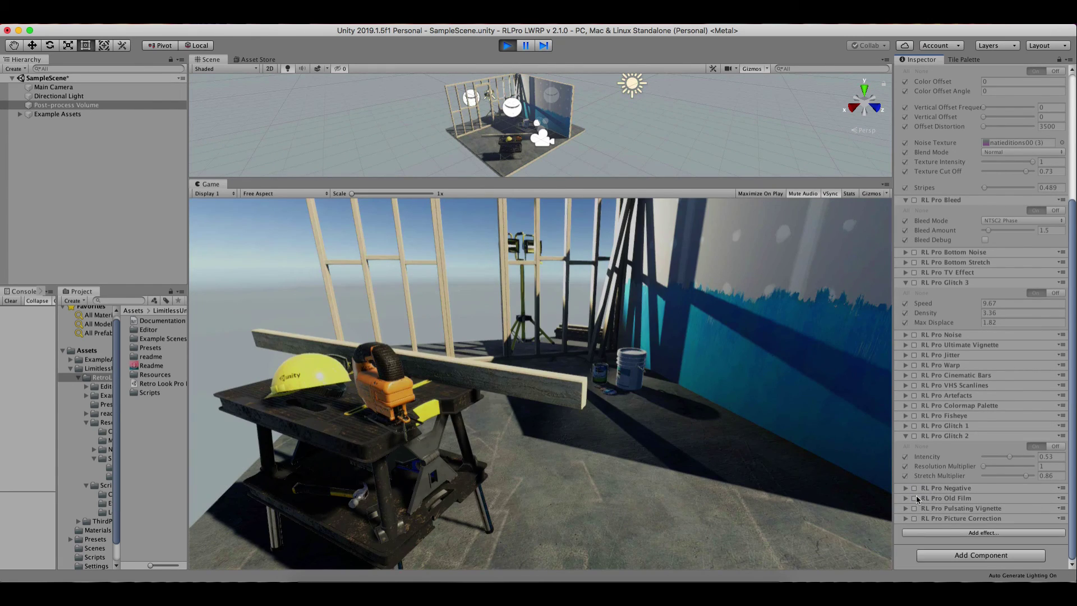
# Try RL Pro Old Film with Fps 35.5, Burn 1.56 and Scene Cut 0.9, then switch it off.
pyautogui.click(914, 498)
pyautogui.click(905, 498)
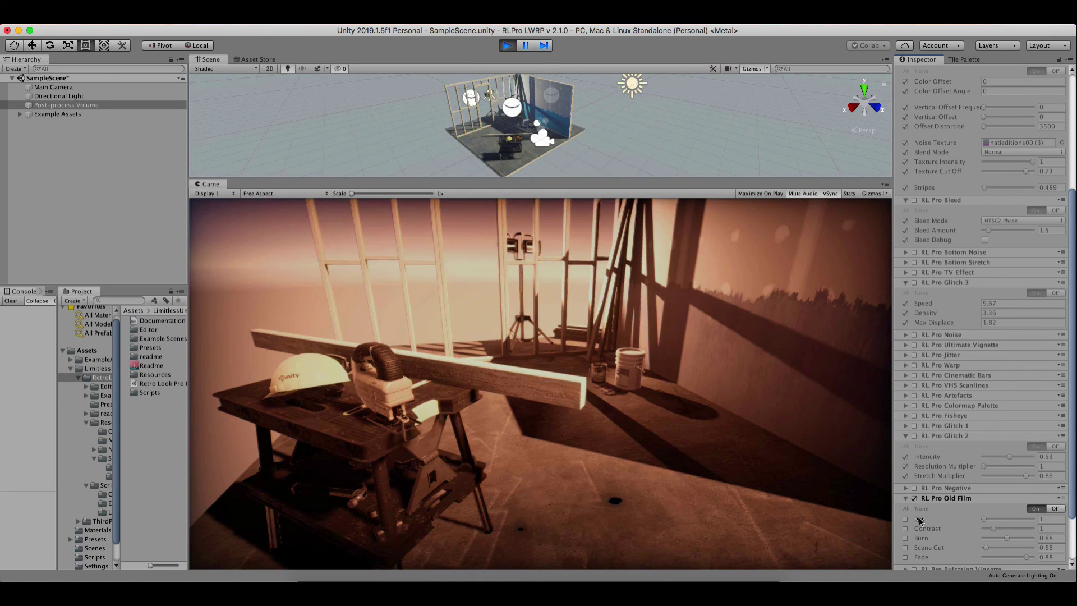
pyautogui.scroll(-1, 911, 500)
pyautogui.click(905, 502)
pyautogui.click(905, 511)
pyautogui.click(905, 521)
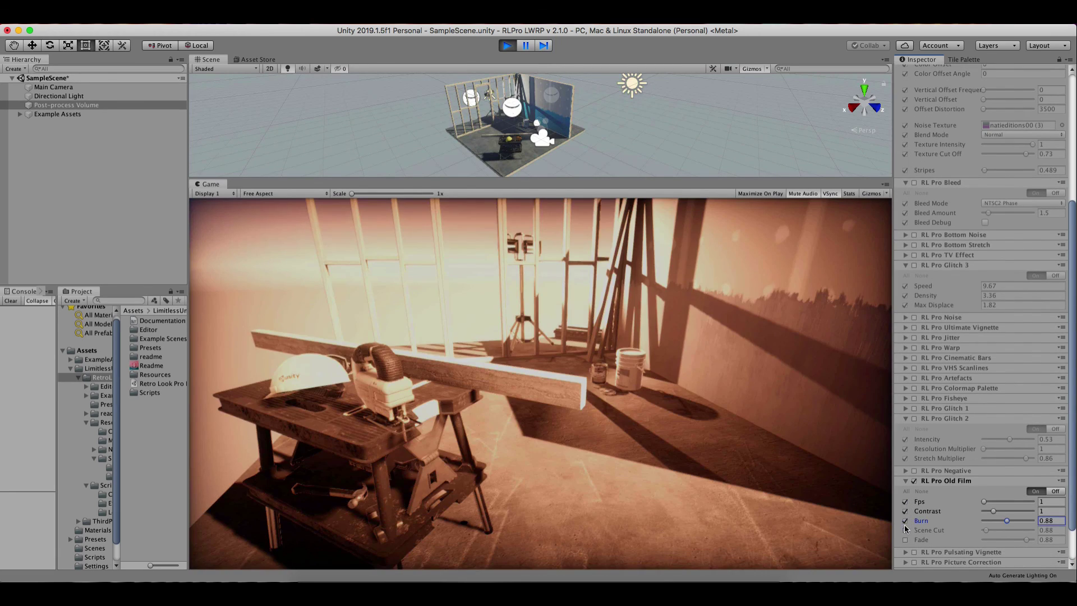
pyautogui.click(905, 530)
pyautogui.click(905, 540)
pyautogui.moveTo(991, 499)
pyautogui.mouseDown()
pyautogui.moveTo(1012, 499)
pyautogui.moveTo(986, 487)
pyautogui.moveTo(1013, 472)
pyautogui.moveTo(988, 460)
pyautogui.mouseUp()
pyautogui.scroll(-3, 1009, 498)
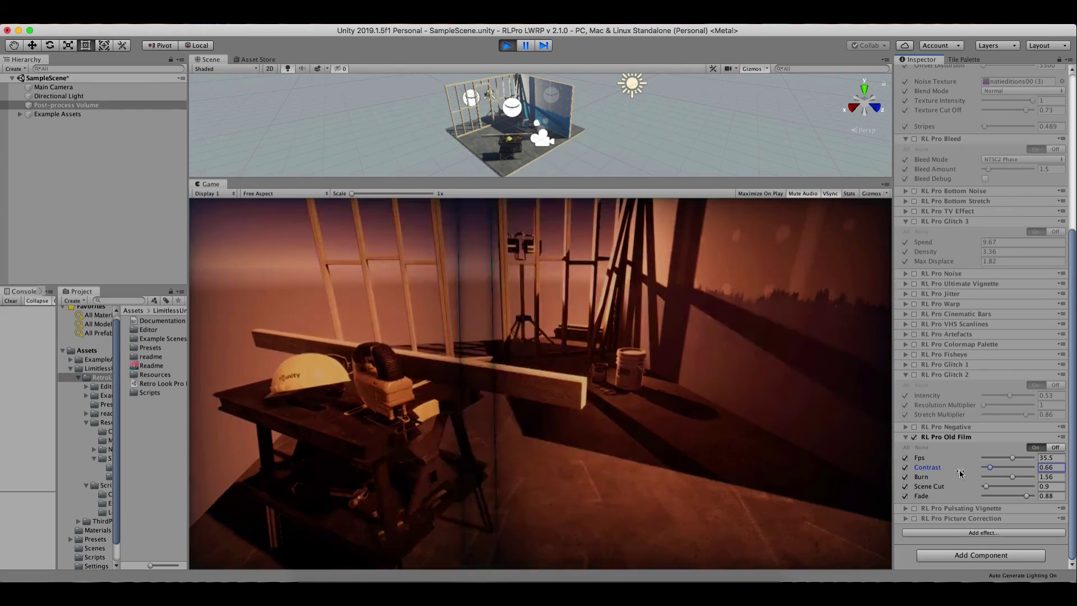
pyautogui.click(914, 437)
# Preview Pulsating Vignette with Speed 29 and Amount 2.8, then turn it off.
pyautogui.click(946, 436)
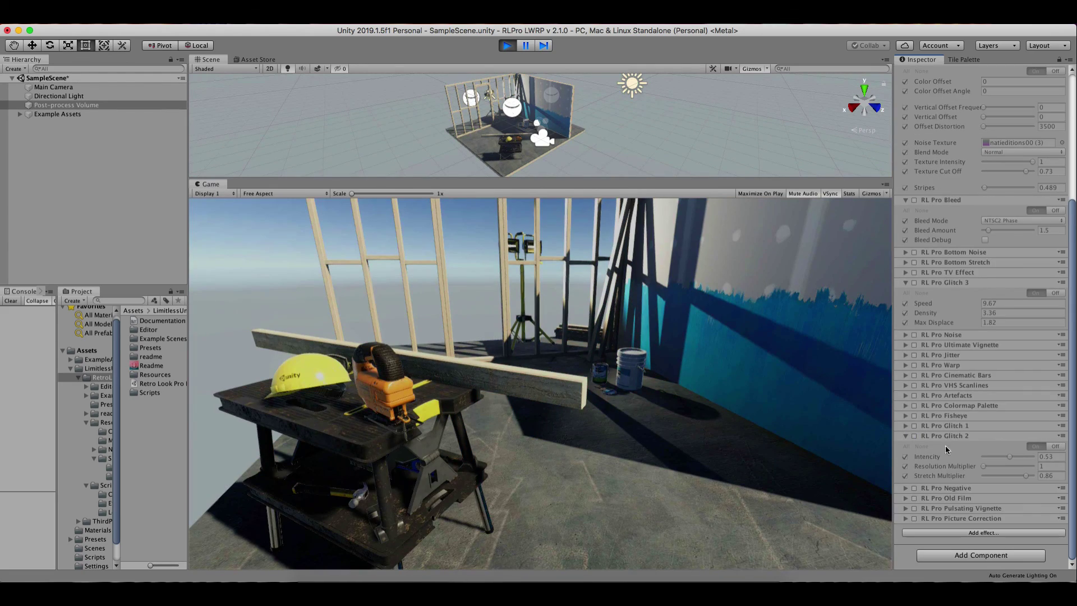
pyautogui.click(915, 508)
pyautogui.click(904, 507)
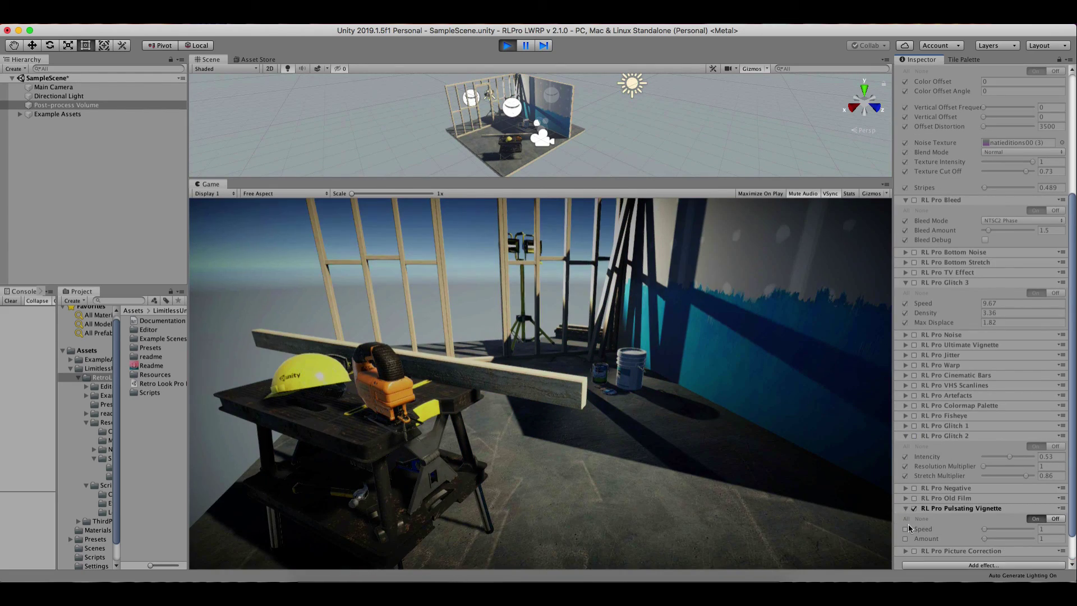
pyautogui.click(905, 529)
pyautogui.click(905, 538)
pyautogui.click(993, 537)
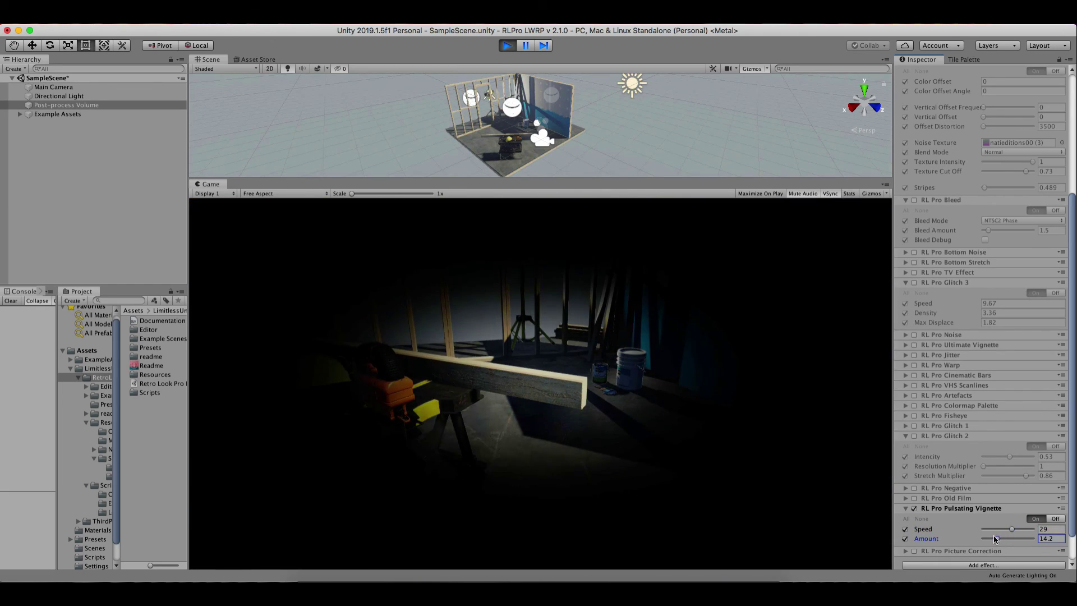
pyautogui.moveTo(994, 537); pyautogui.dragTo(981, 535)
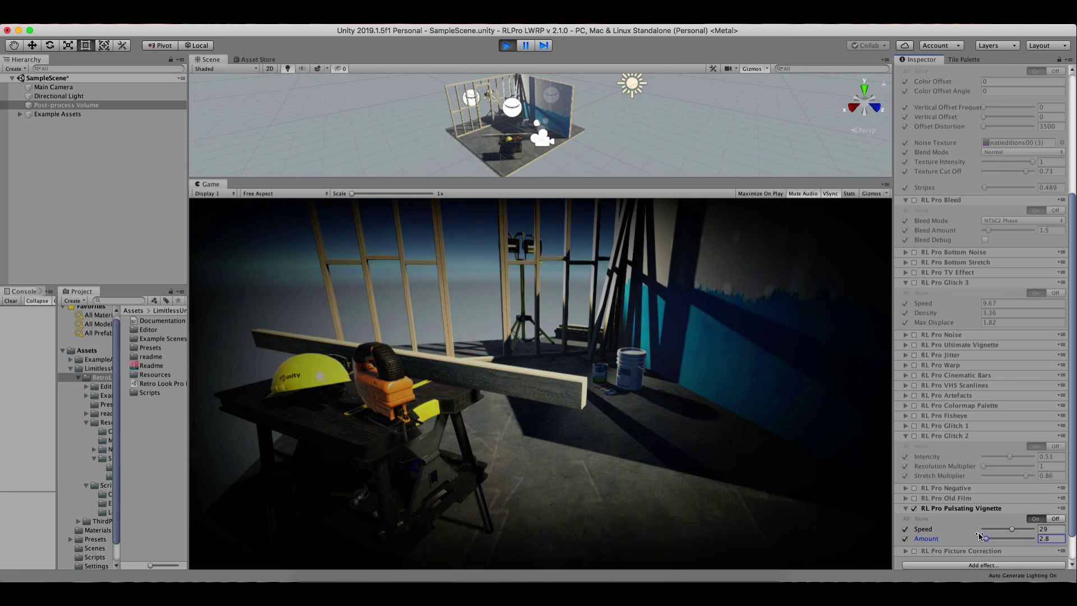
pyautogui.click(914, 508)
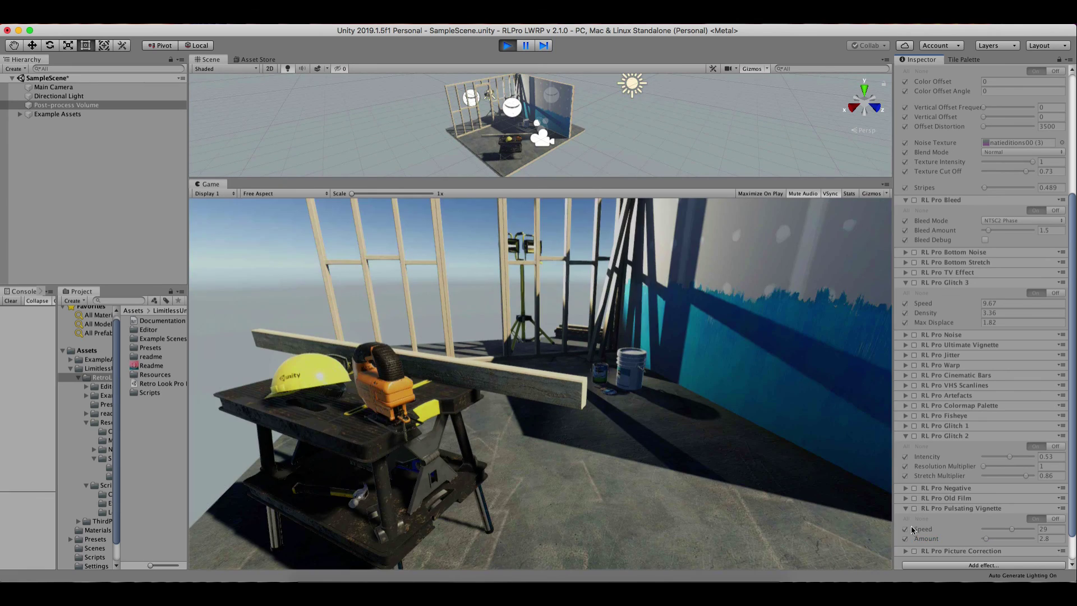
# Try Picture Correction with Gamma 1.2, Shift Y 0.77, Adjust I 0.125, Adjust Y 0.068, then disable it.
pyautogui.click(906, 551)
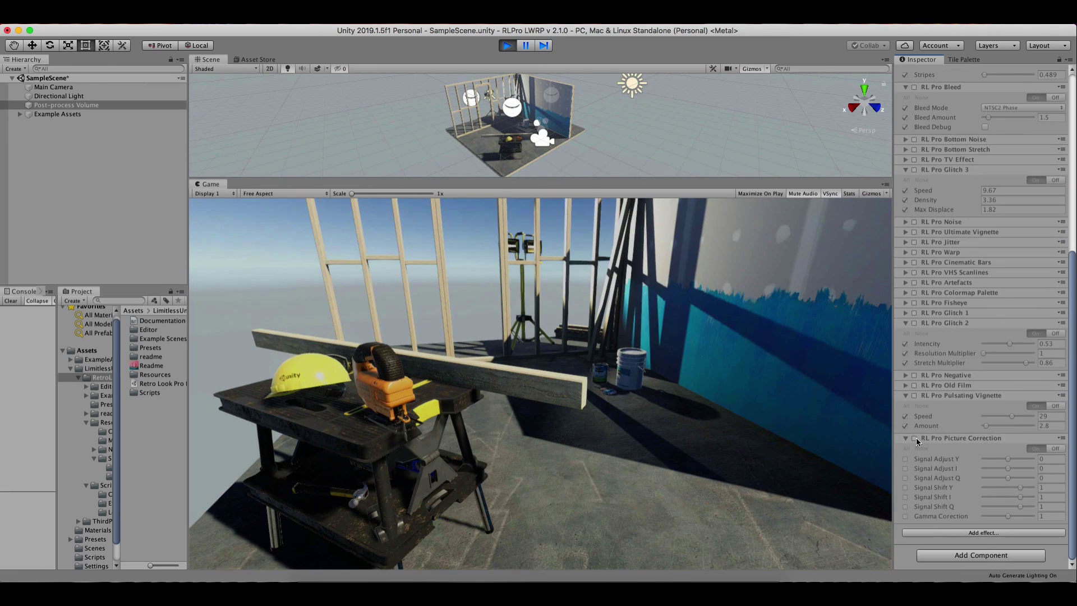
pyautogui.click(914, 438)
pyautogui.click(904, 458)
pyautogui.click(904, 468)
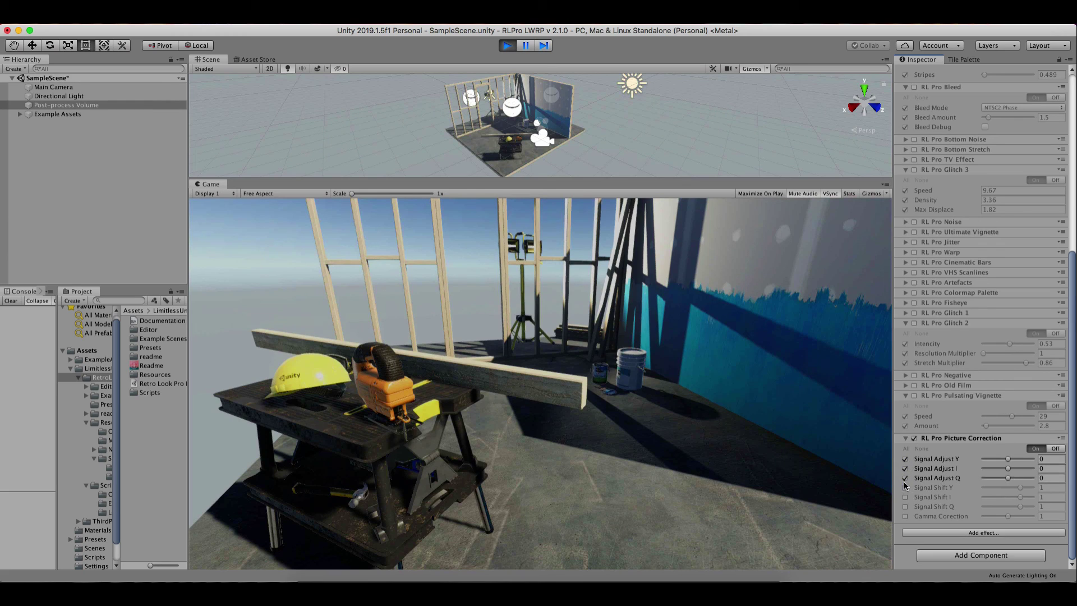
pyautogui.click(905, 506)
pyautogui.click(905, 516)
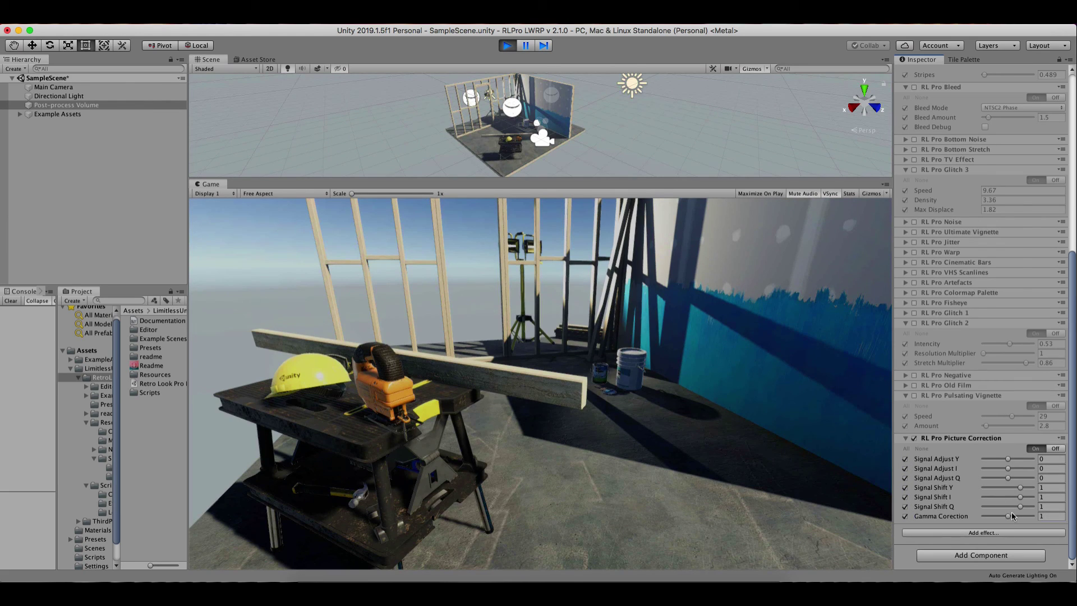
pyautogui.moveTo(1008, 516); pyautogui.dragTo(1009, 498)
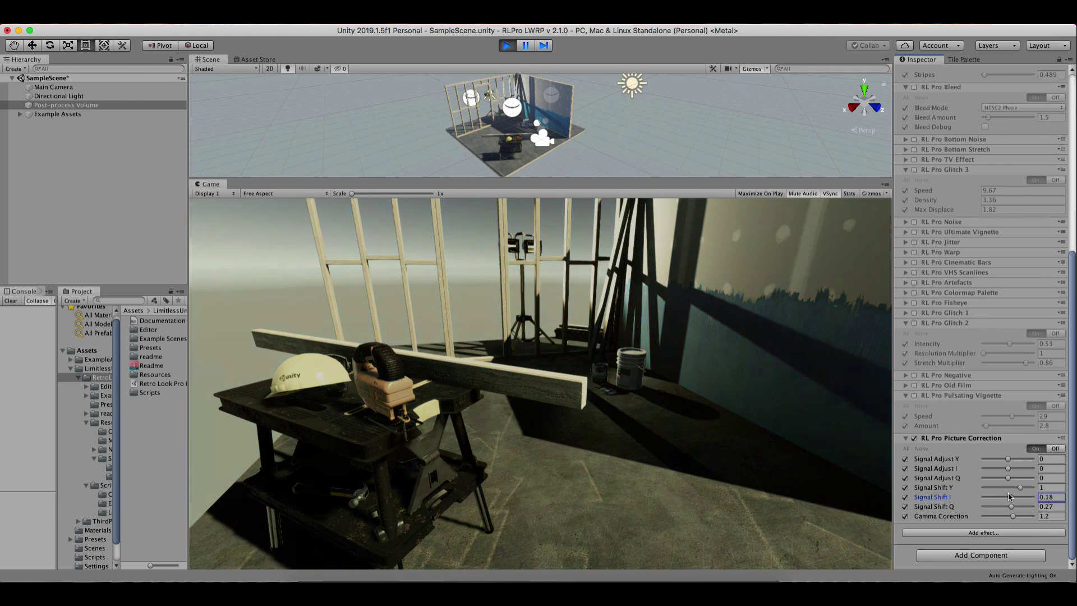
pyautogui.moveTo(1020, 488); pyautogui.dragTo(1010, 477)
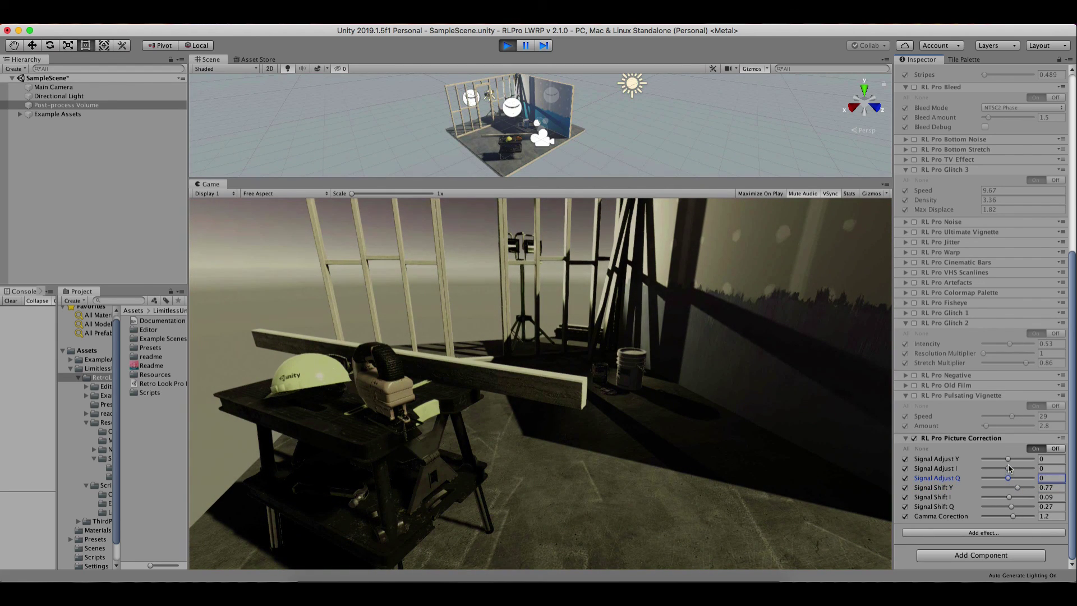
pyautogui.moveTo(1013, 469); pyautogui.dragTo(1014, 469)
pyautogui.moveTo(1013, 460); pyautogui.dragTo(1018, 460)
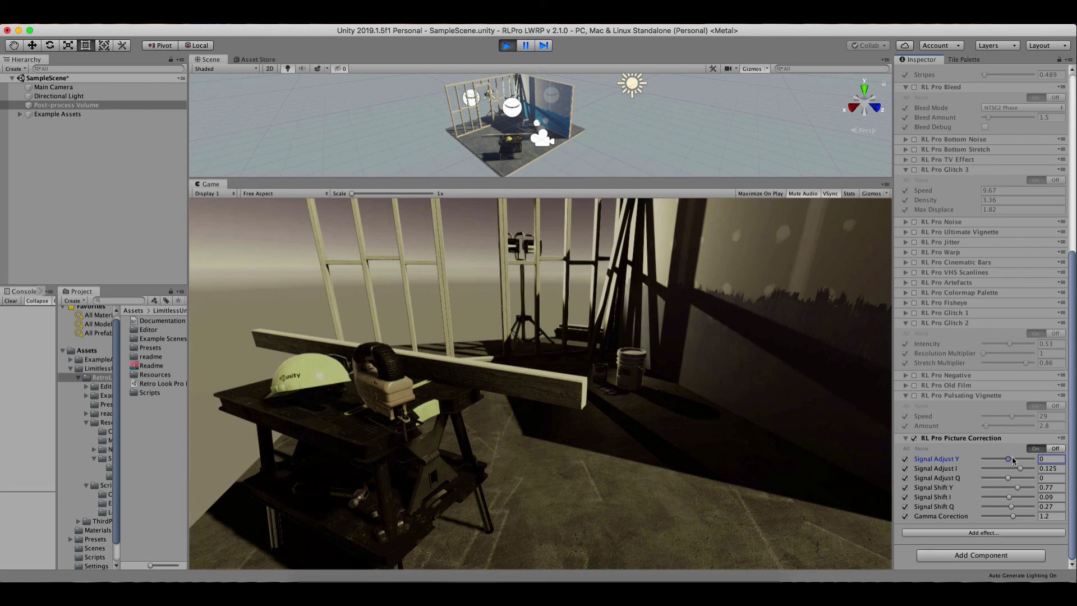
pyautogui.click(915, 440)
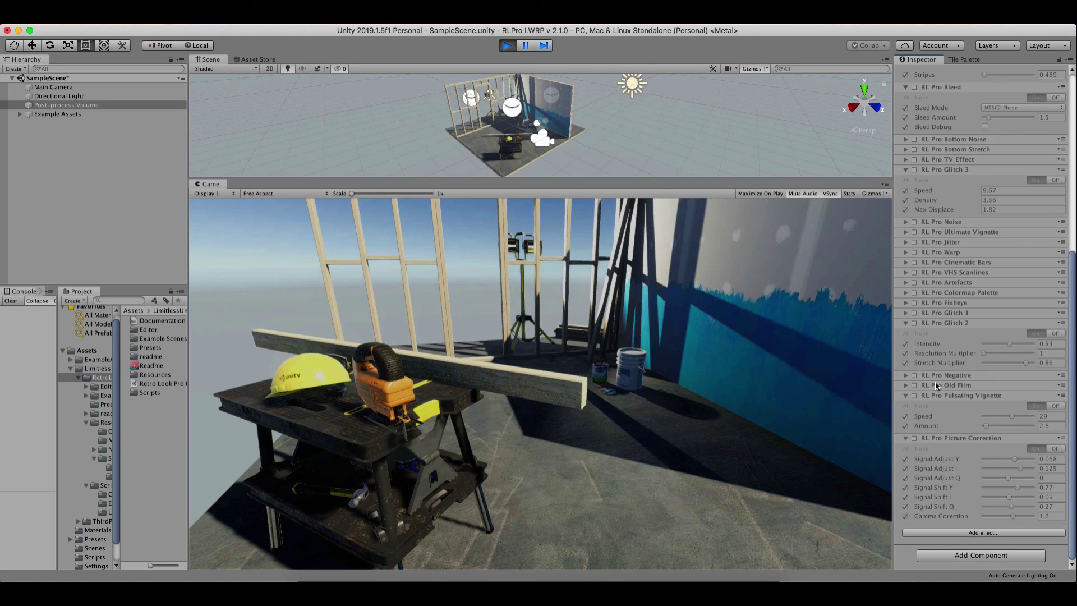
# Enable RL Pro Artefacts and set the artefact colour to pure red FF0000.
pyautogui.click(913, 282)
pyautogui.click(905, 282)
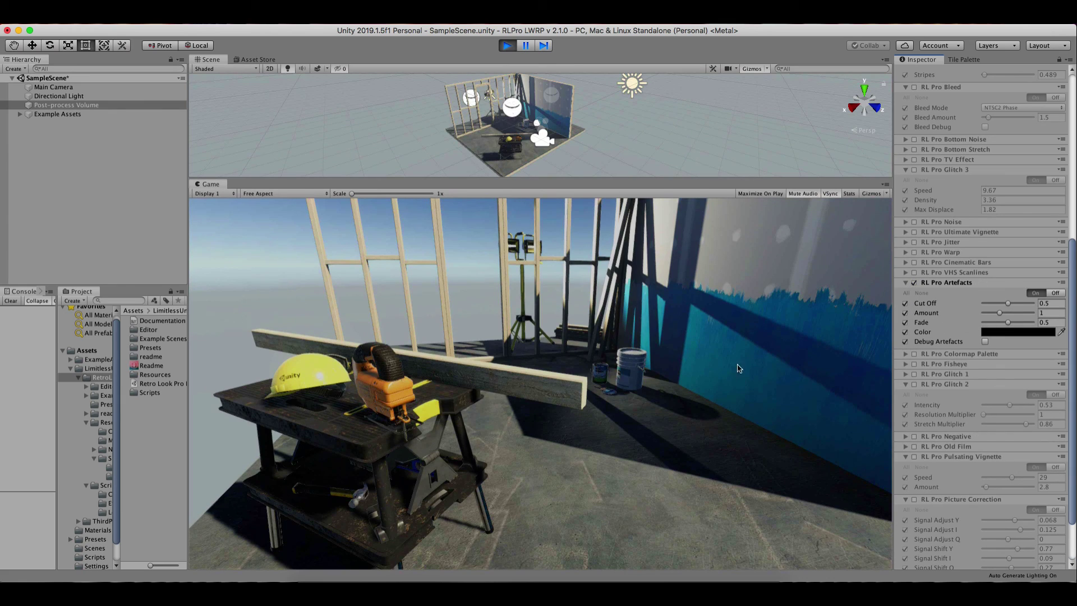
pyautogui.click(1005, 333)
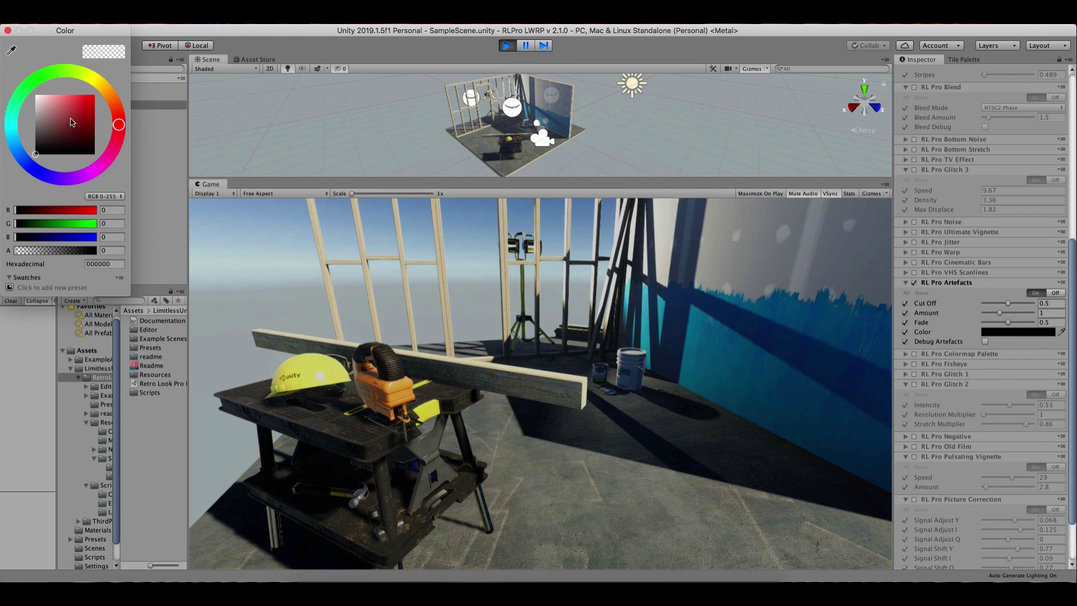
pyautogui.moveTo(89, 112); pyautogui.dragTo(114, 91)
pyautogui.click(8, 31)
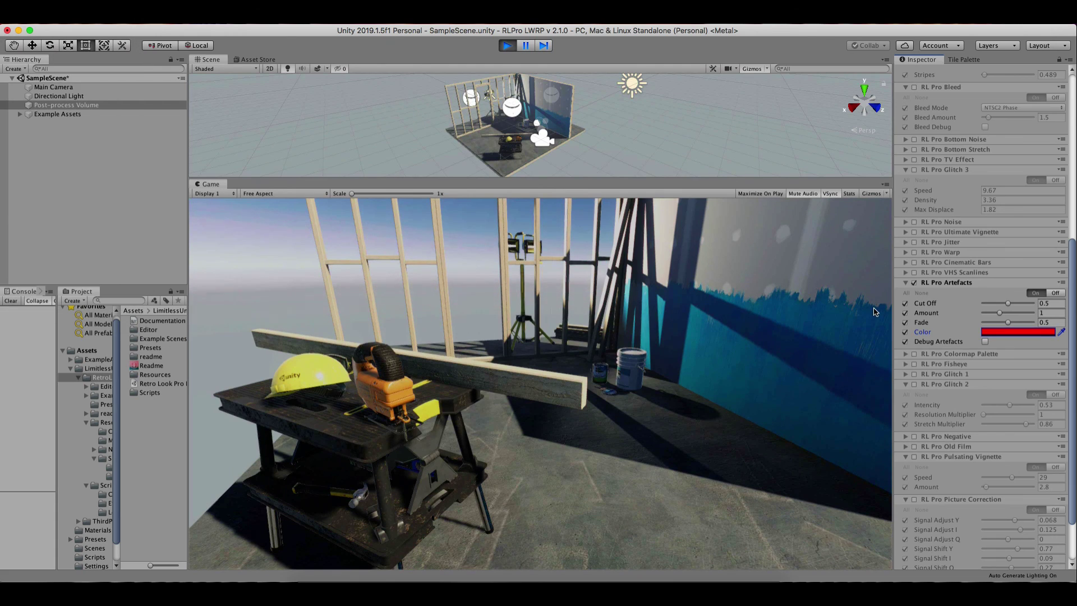
# Adjust the artefacts Fade to 0.6 while previewing in debug view, then turn debug off.
pyautogui.click(985, 342)
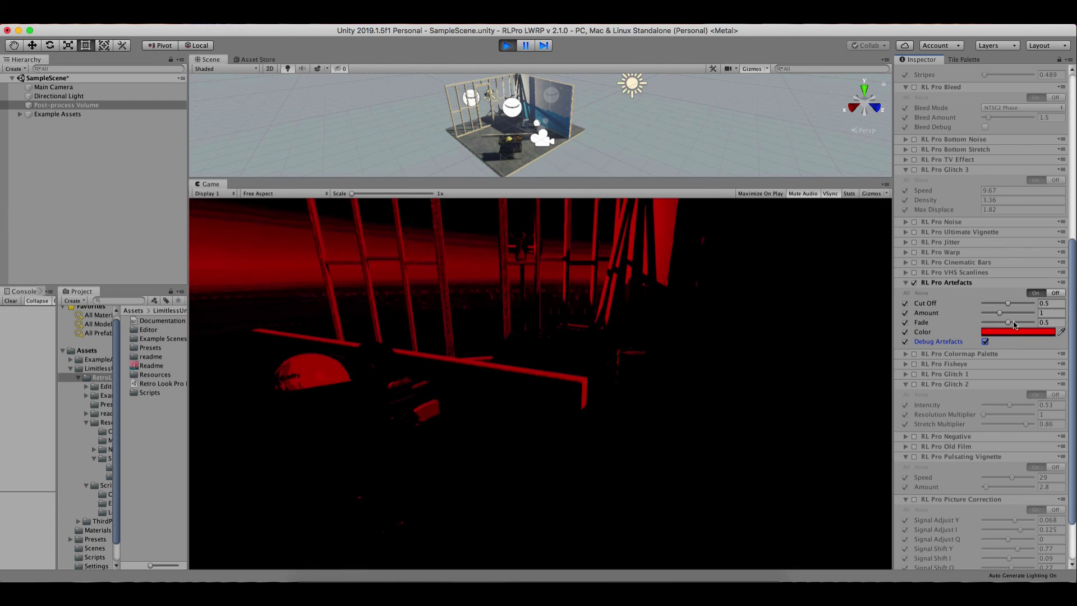
pyautogui.moveTo(1013, 322)
pyautogui.mouseDown()
pyautogui.moveTo(991, 324)
pyautogui.moveTo(1028, 312)
pyautogui.moveTo(987, 304)
pyautogui.moveTo(996, 303)
pyautogui.mouseUp()
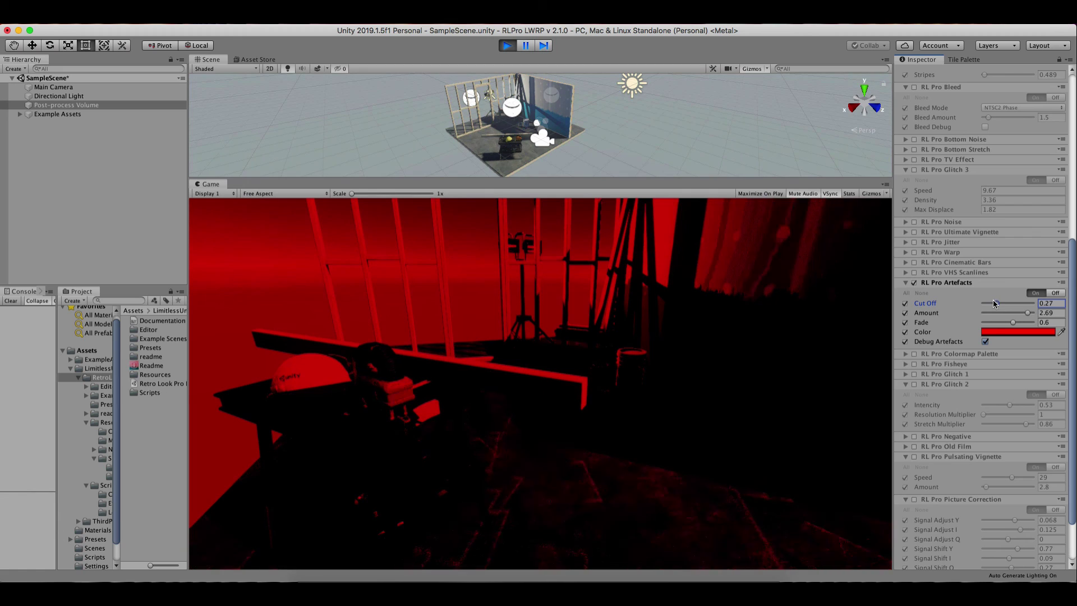
pyautogui.click(985, 341)
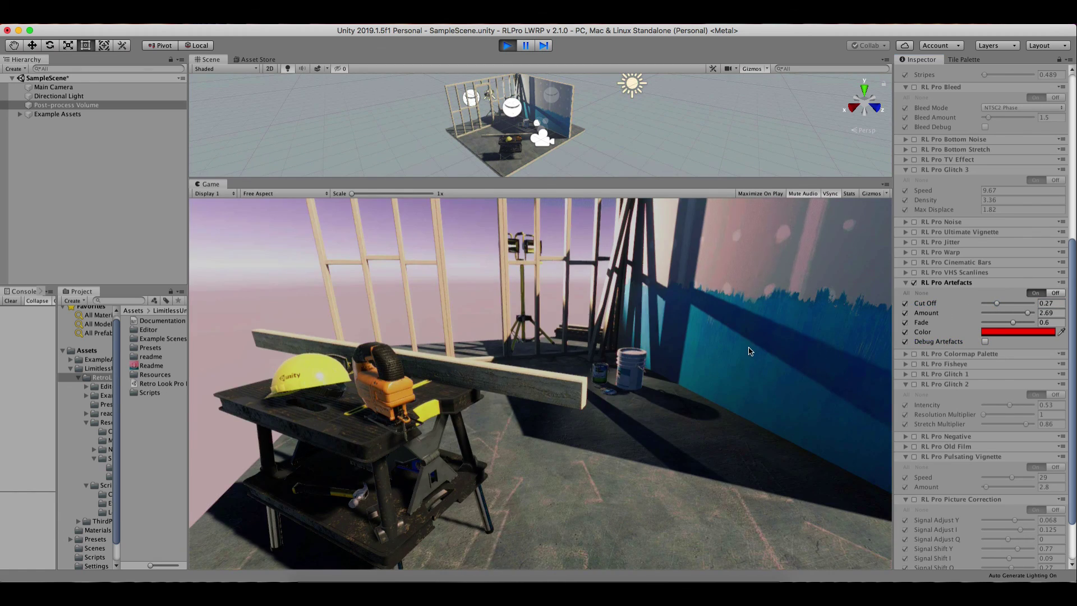